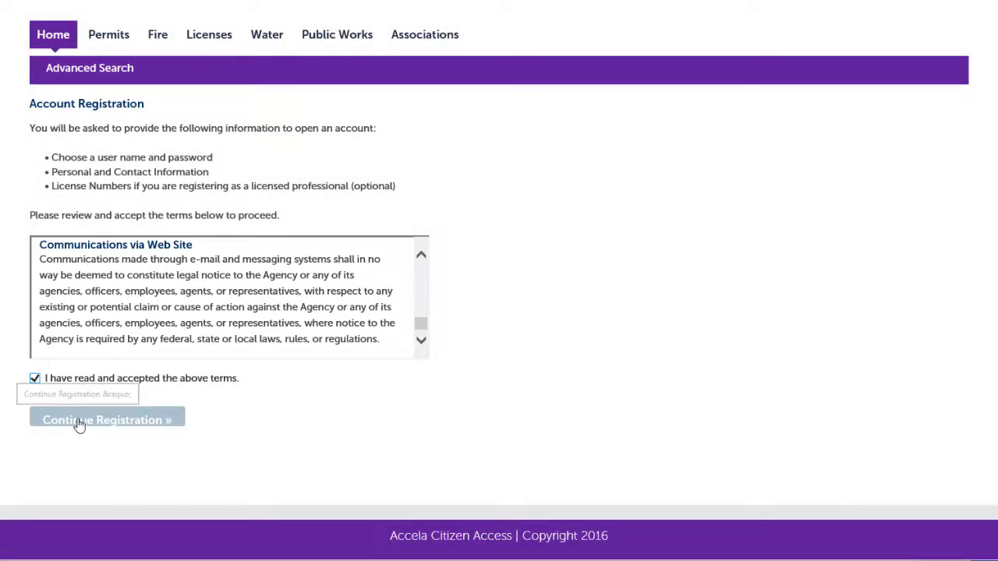
Continue the account registration and fill in the login information: user name, e-mail address, password with confirmation, and security question with answer.
left_click(79, 422)
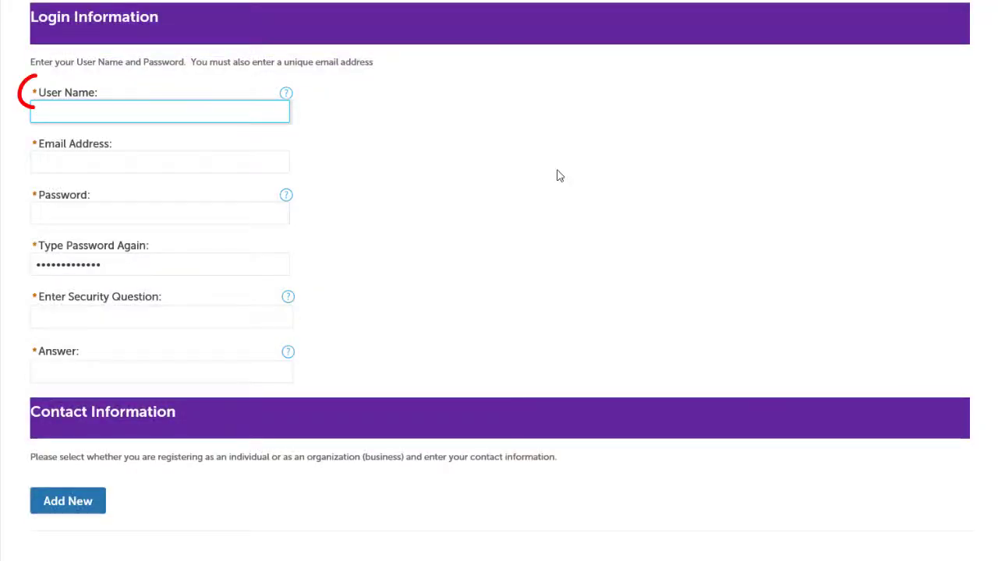
key("Tab")
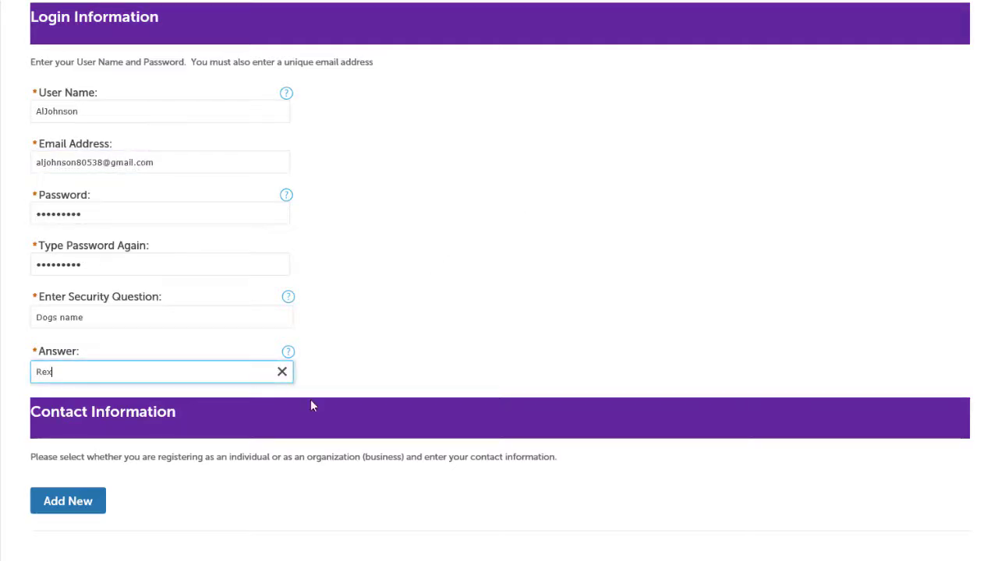
Start a new contact for the account with the contact type Organization.
left_click(94, 506)
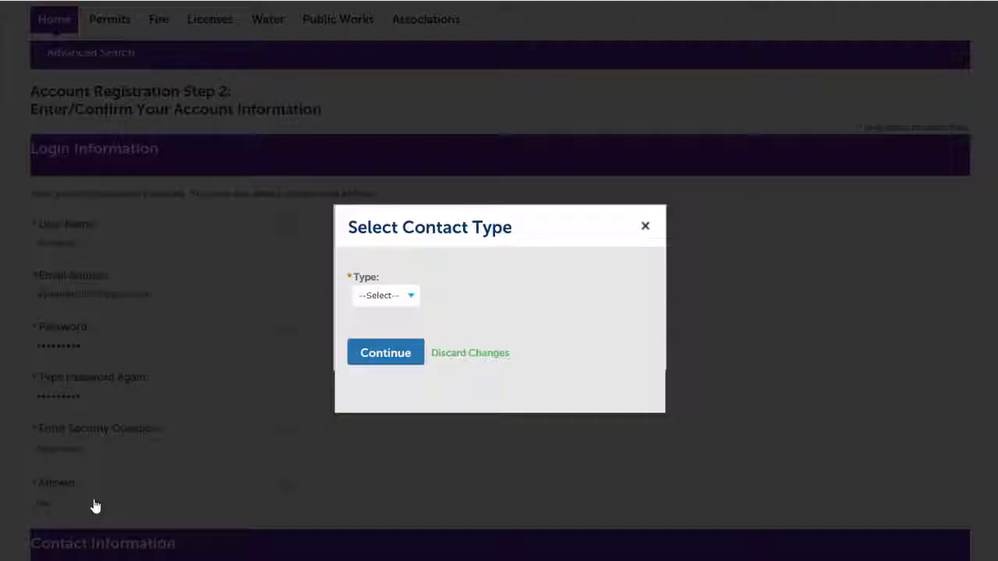
left_click(412, 298)
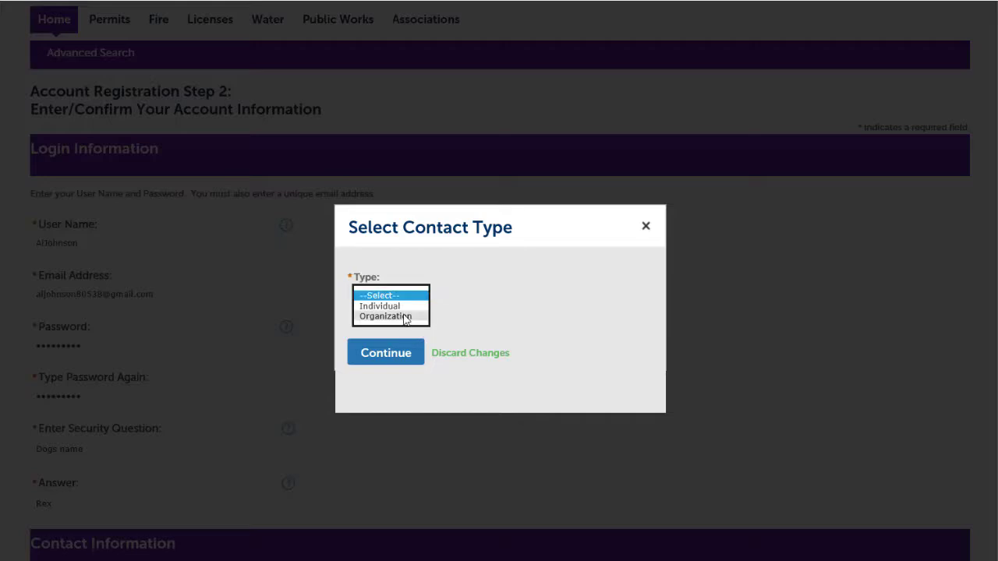
left_click(405, 317)
left_click(399, 357)
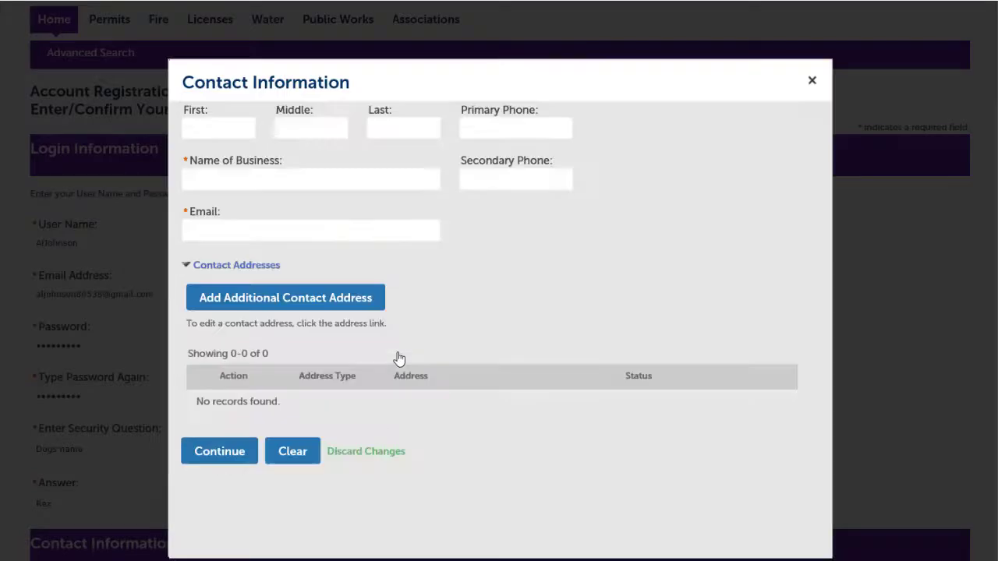
Enter the contact's first and last name, business name Big Als BBQ and e-mail, and save the contact as a new account.
left_click(205, 125)
key("Tab")
key("Tab")
key("Tab")
type("Big Als BBQ")
key("Tab")
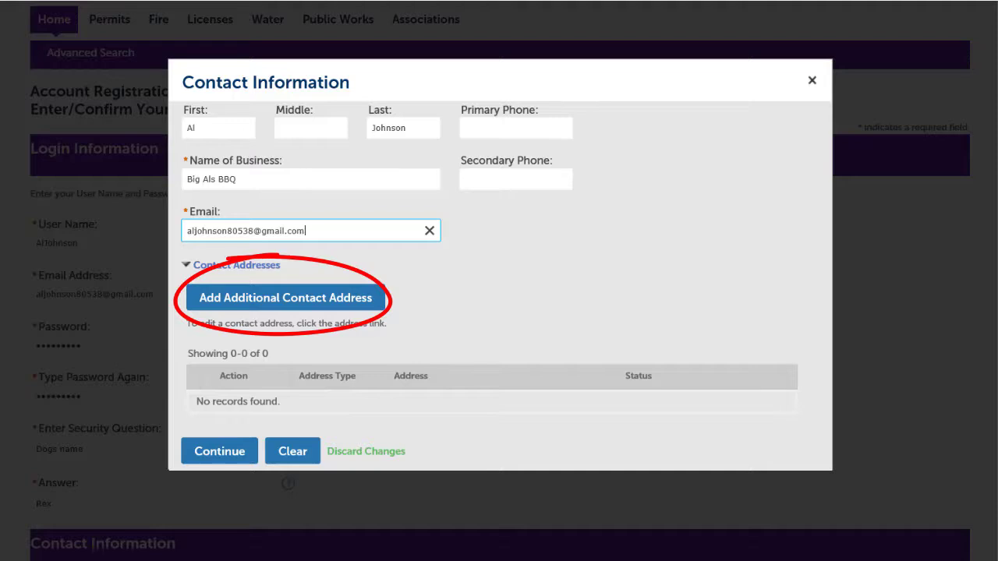
left_click(231, 459)
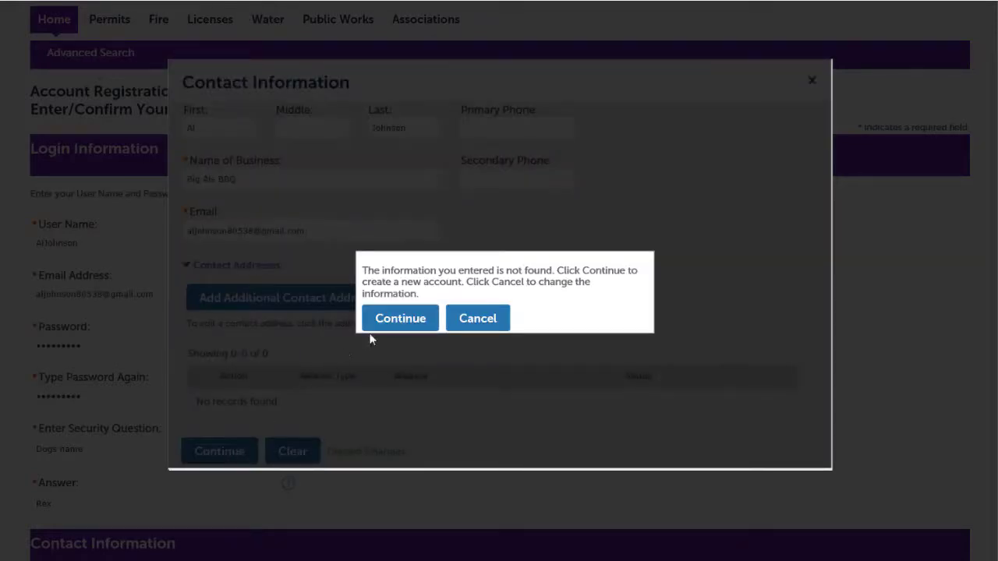
left_click(393, 318)
Complete the account registration and open My Records from the dashboard.
scroll(673, 223, "down", 5)
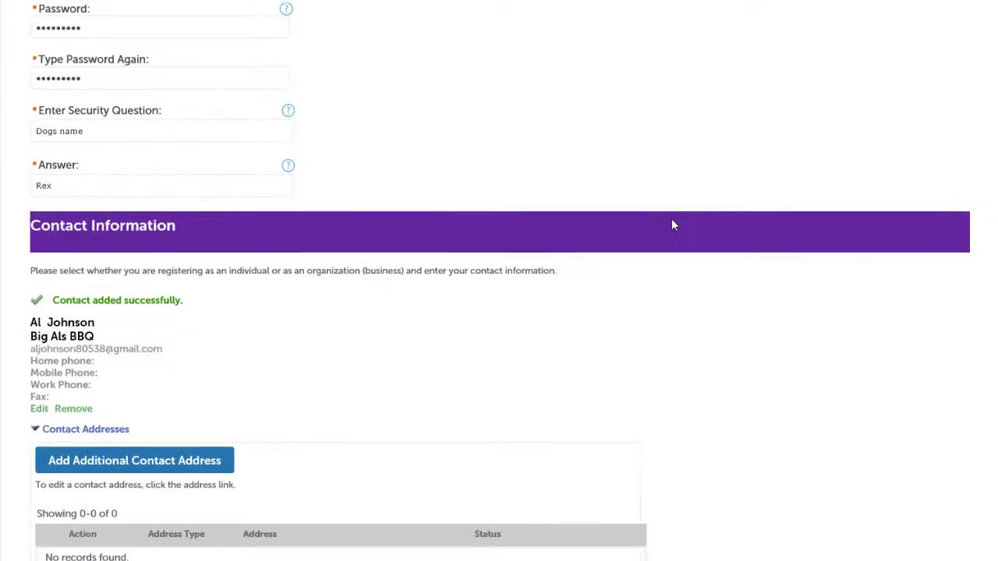
left_click(156, 527)
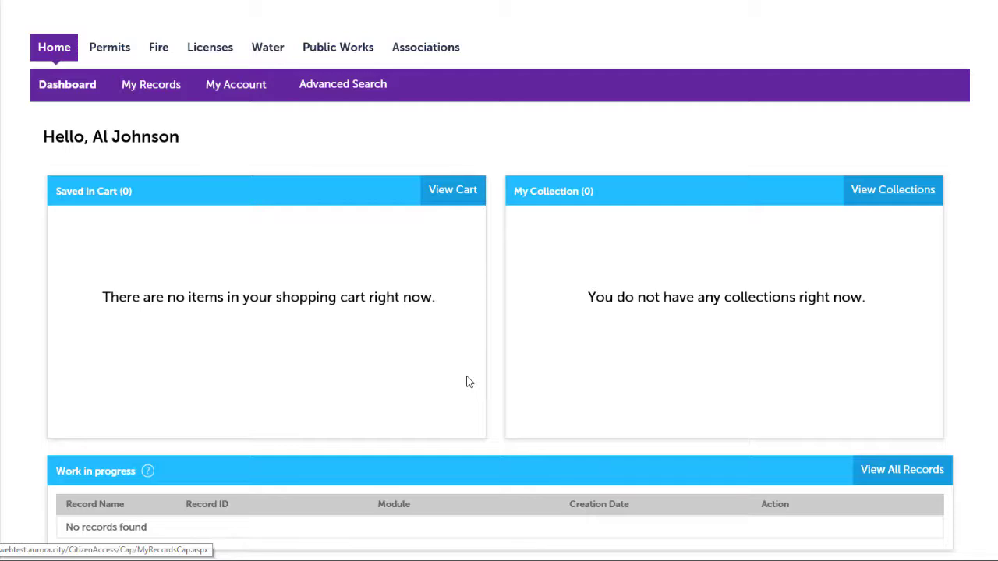
left_click(156, 92)
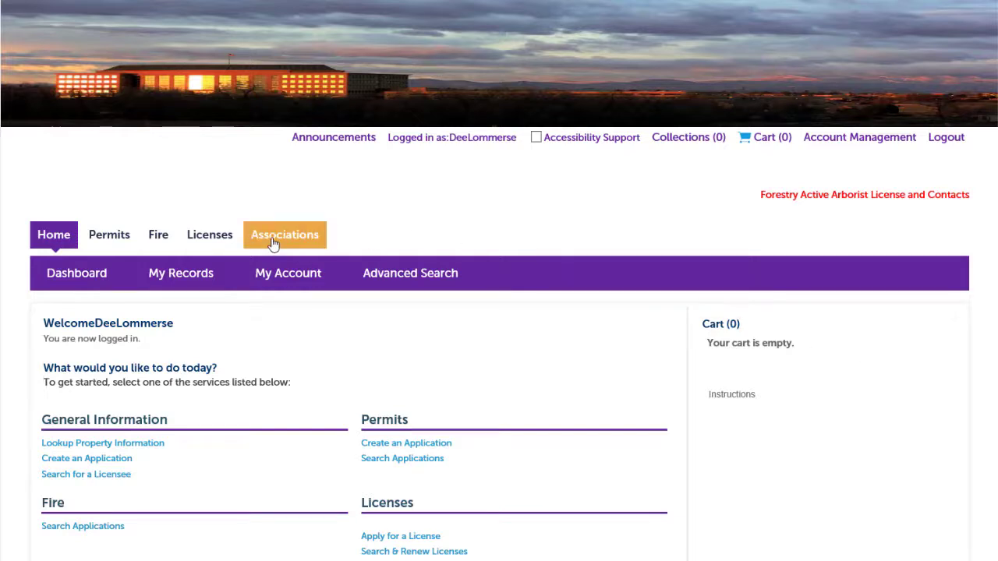
Start an Associations application, read through and accept the General Disclaimer, and continue.
left_click(273, 236)
scroll(494, 414, "down", 2)
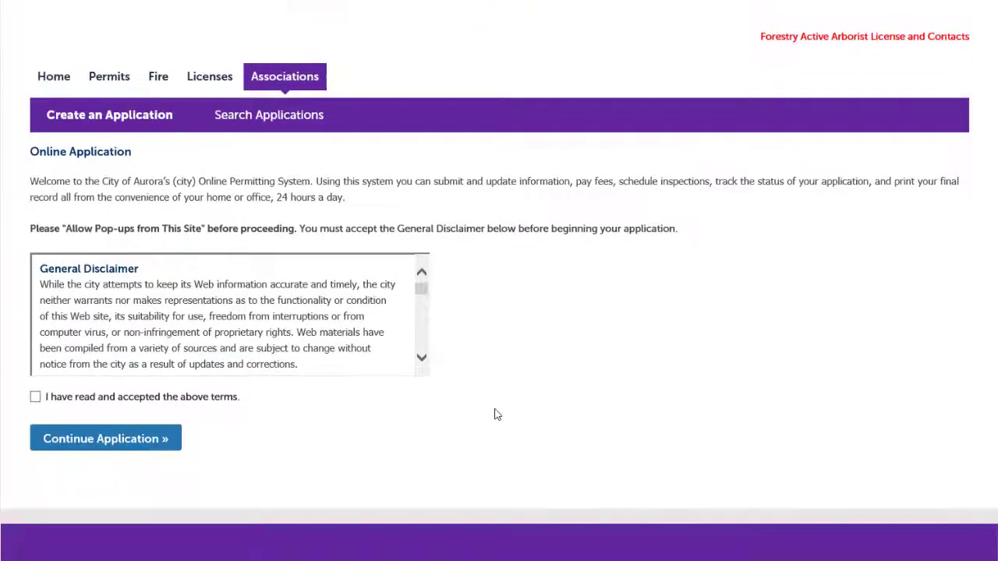
left_click(421, 361)
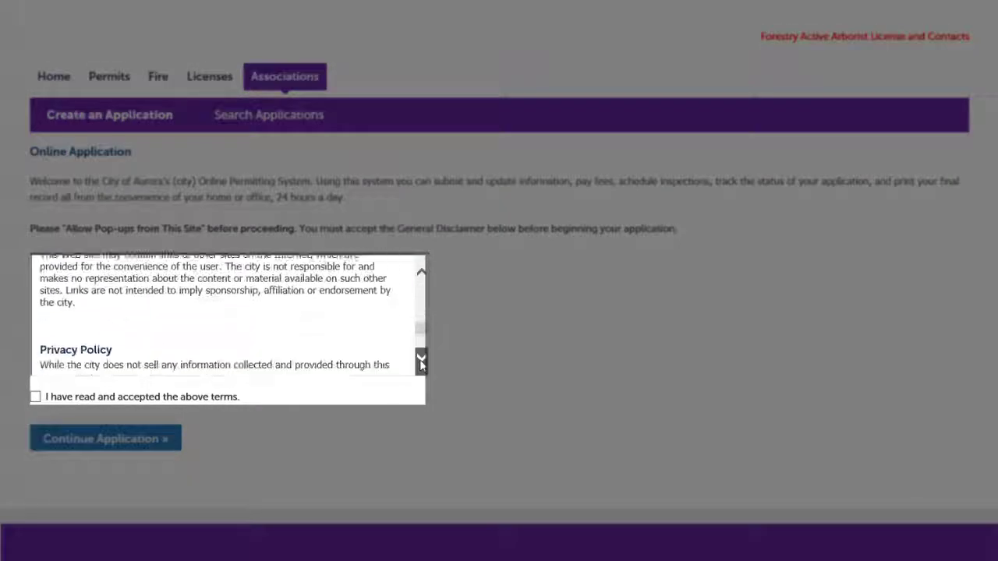
left_click(35, 397)
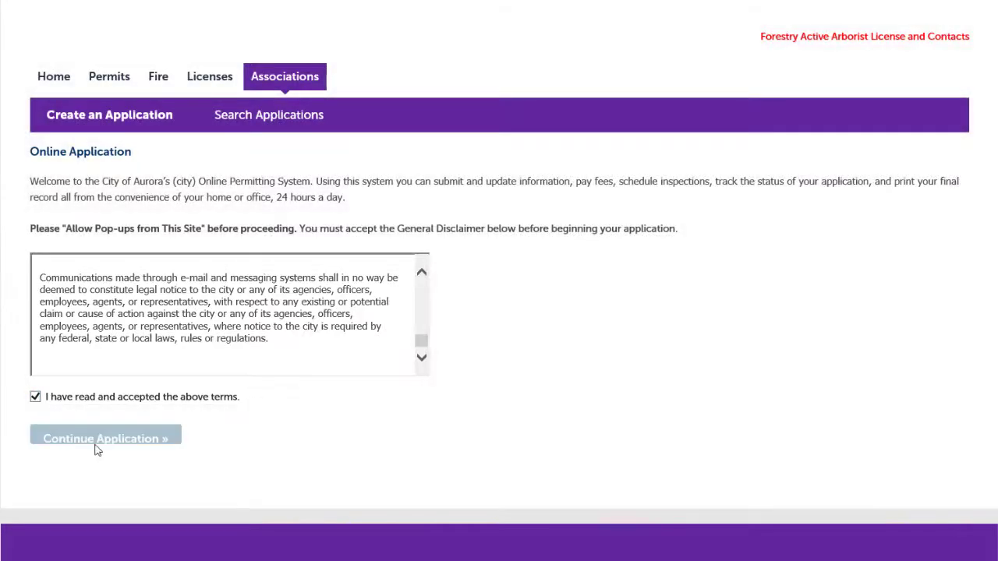
left_click(69, 447)
Start a new contact in the HOA Master contact list with the type Board Member.
scroll(645, 503, "down", 3)
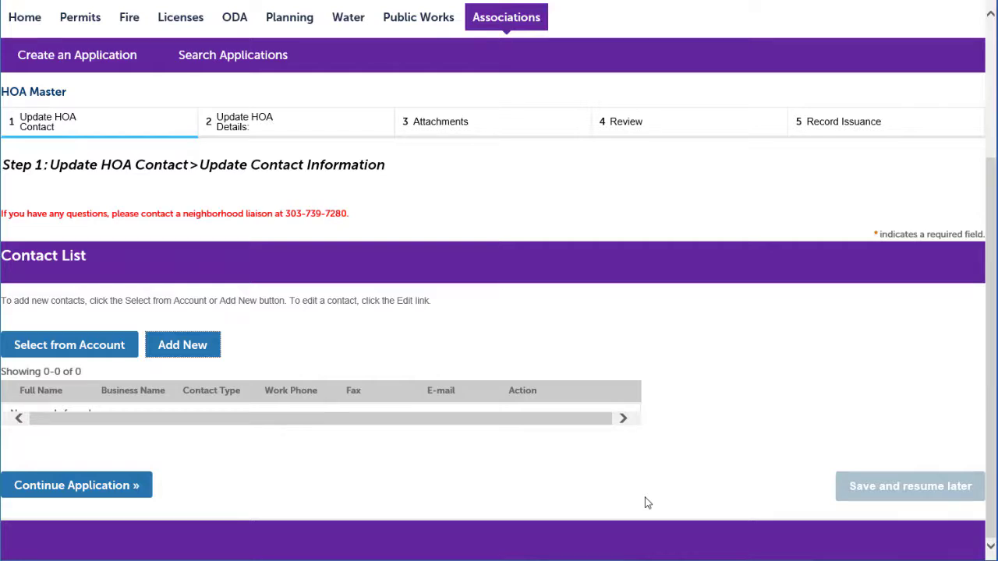
left_click(178, 346)
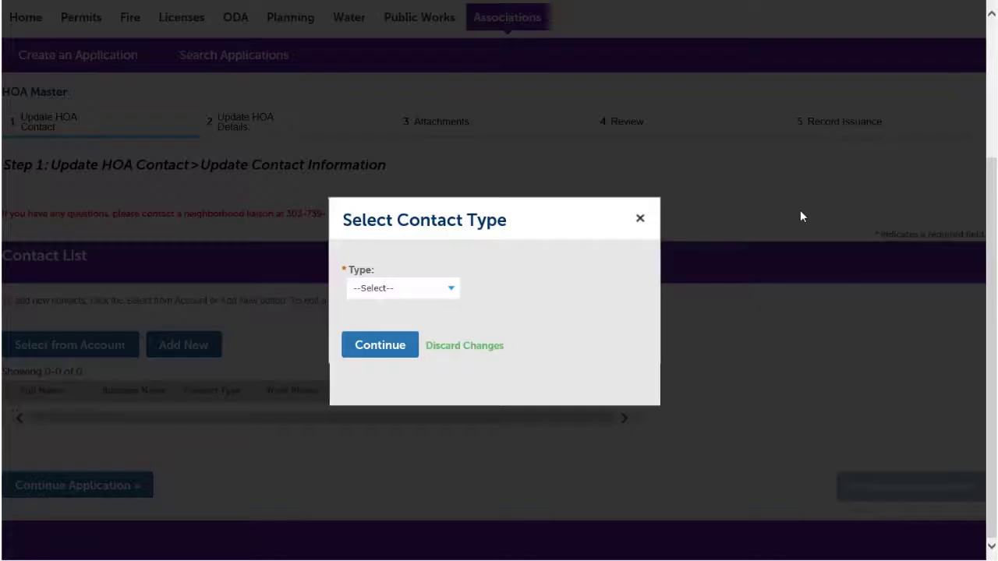
left_click(450, 288)
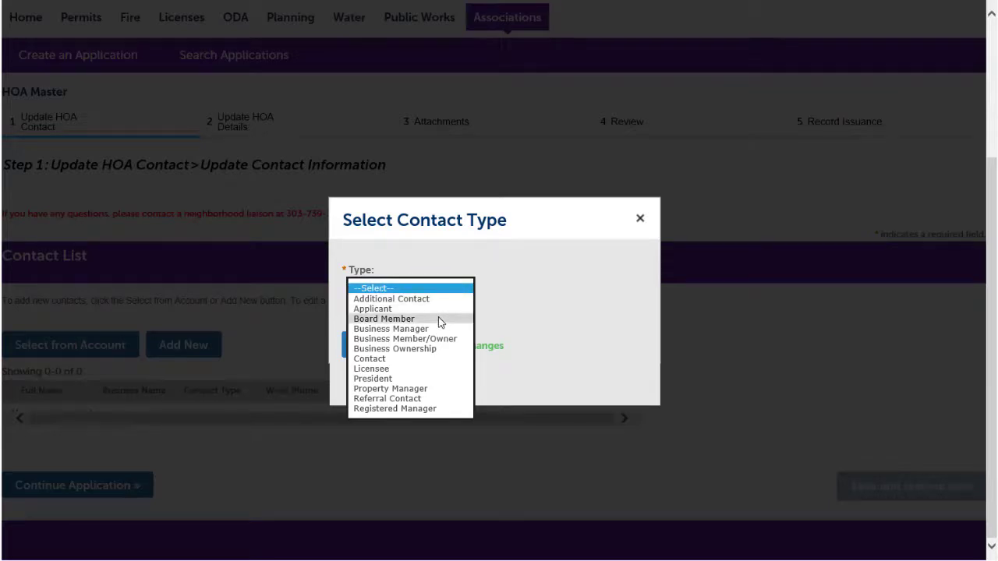
left_click(438, 318)
left_click(393, 351)
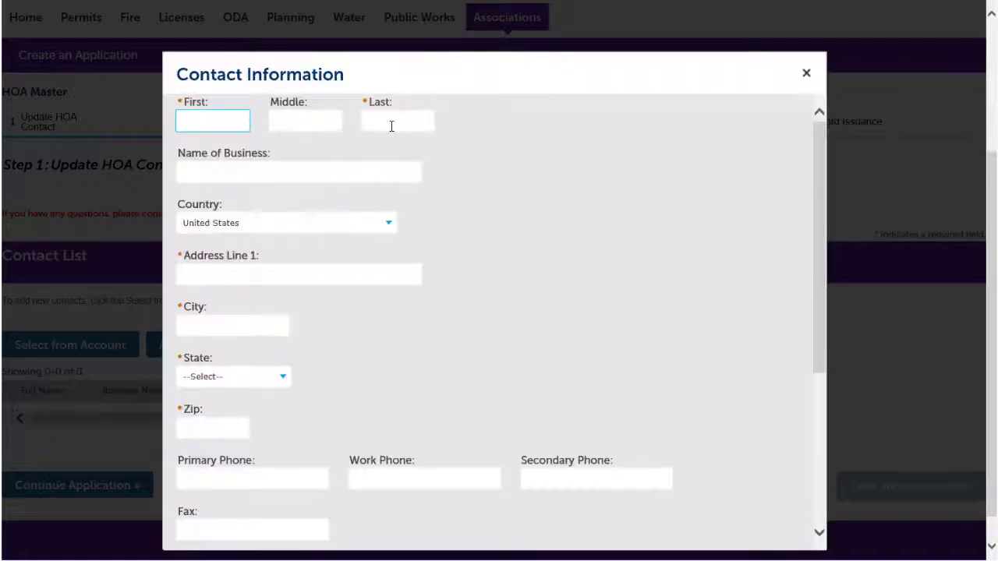
Fill in the board member's first and last name, street address, city, state and zip code.
left_click(391, 121)
key("Tab")
key("Tab")
key("Tab")
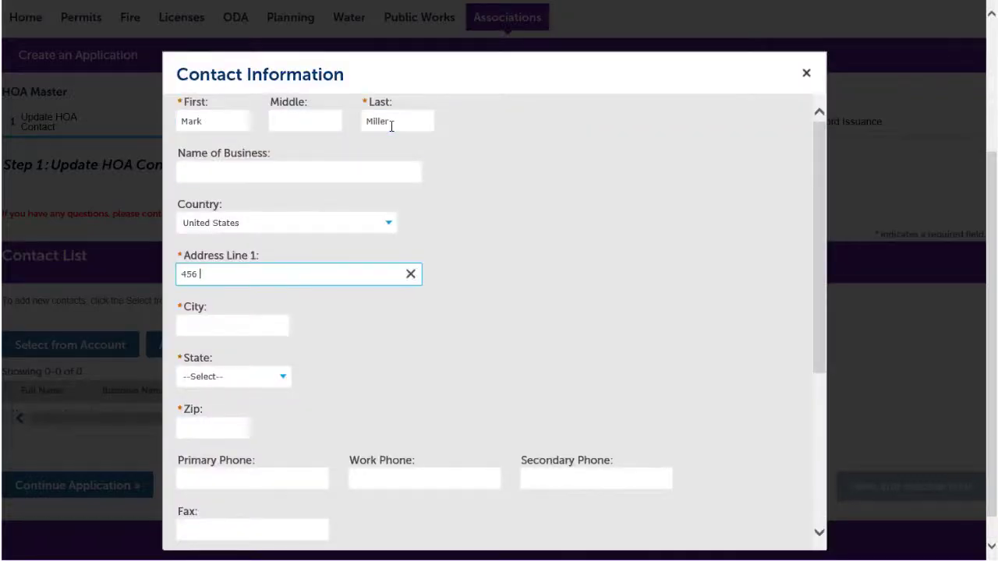
key("Tab")
type("Aurora")
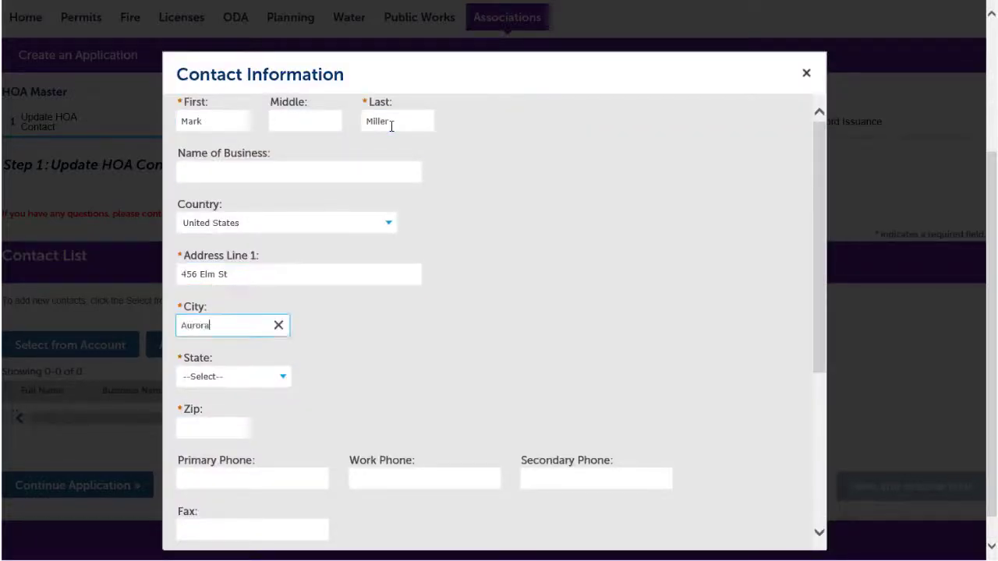
key("Tab")
type("co")
left_click(213, 428)
type("80999")
Enter the board member's primary phone number and e-mail address, and save the contact to the list.
key("Tab")
type("303-555-9999")
scroll(461, 397, "down", 3)
key("Tab")
key("Tab")
key("Tab")
key("Tab")
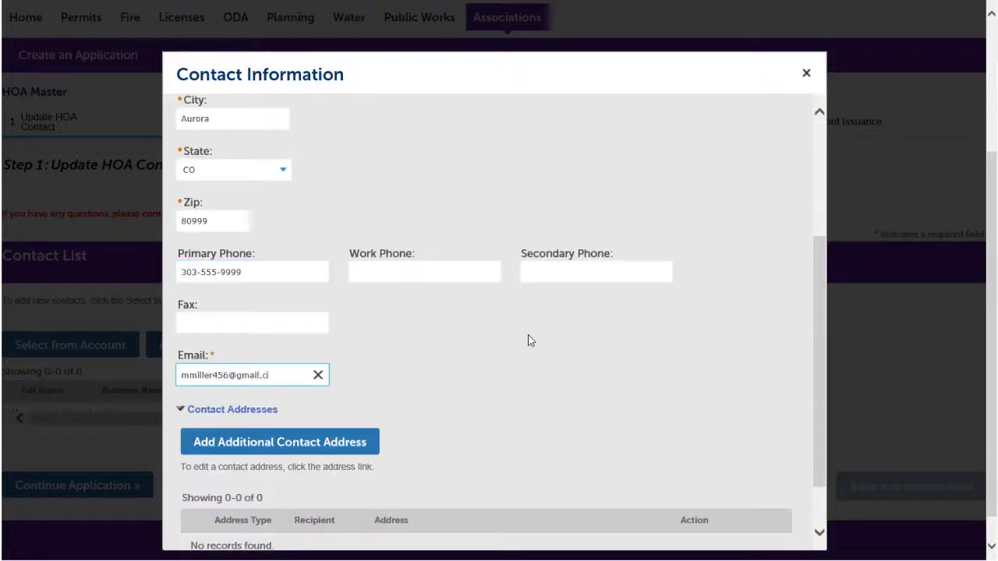
key("Tab")
scroll(527, 351, "down", 2)
left_click(214, 505)
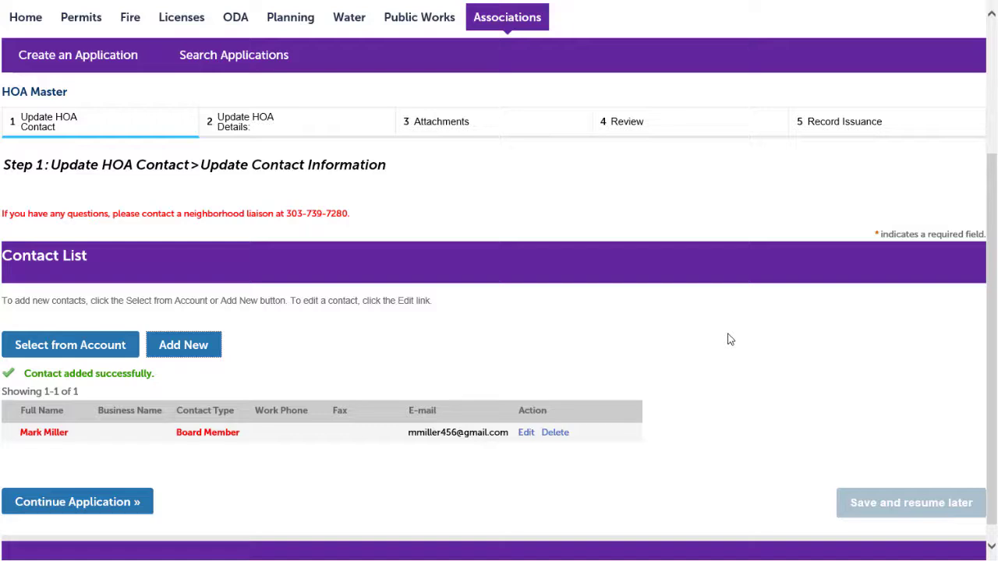
Start adding another contact and open the choices for its contact type.
left_click(206, 347)
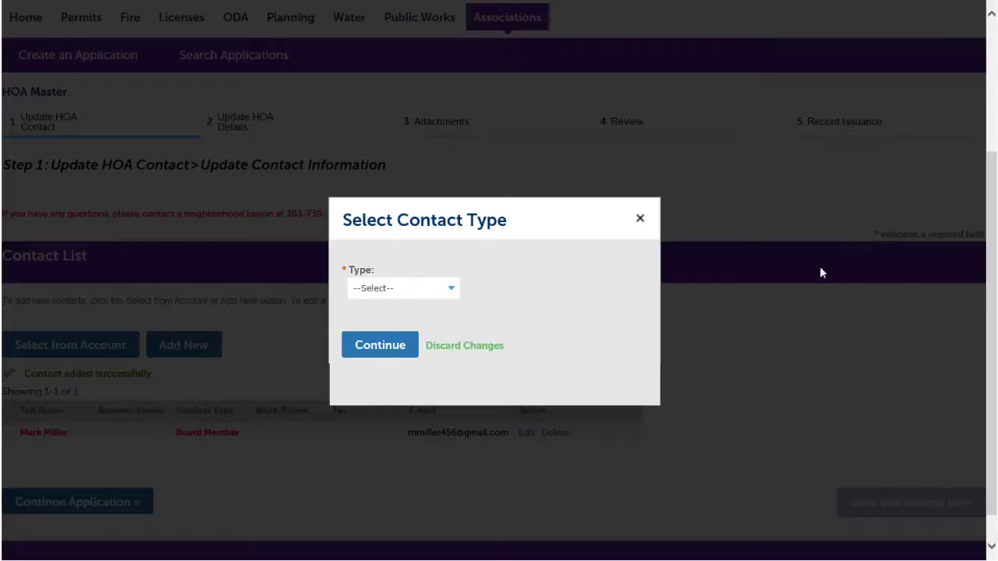
left_click(451, 287)
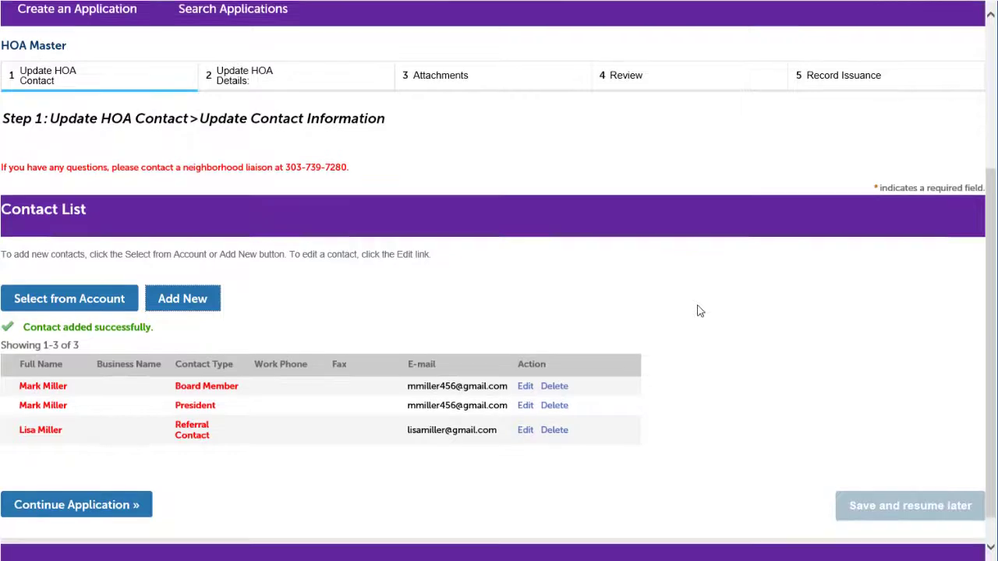
scroll(699, 311, "down", 1)
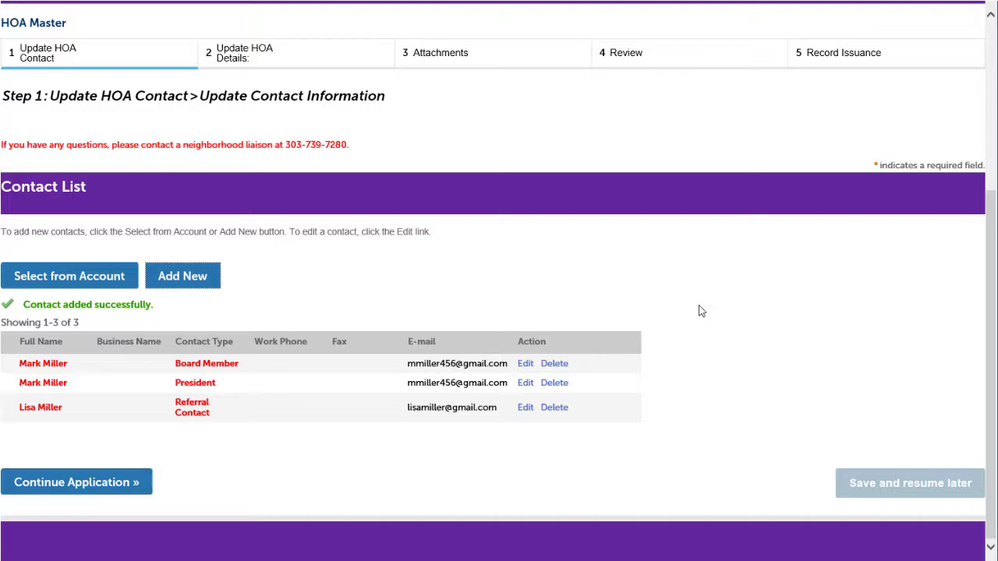
Continue to the HOA details and enter Applewood Homeowners Association as the name of the HOA.
left_click(56, 491)
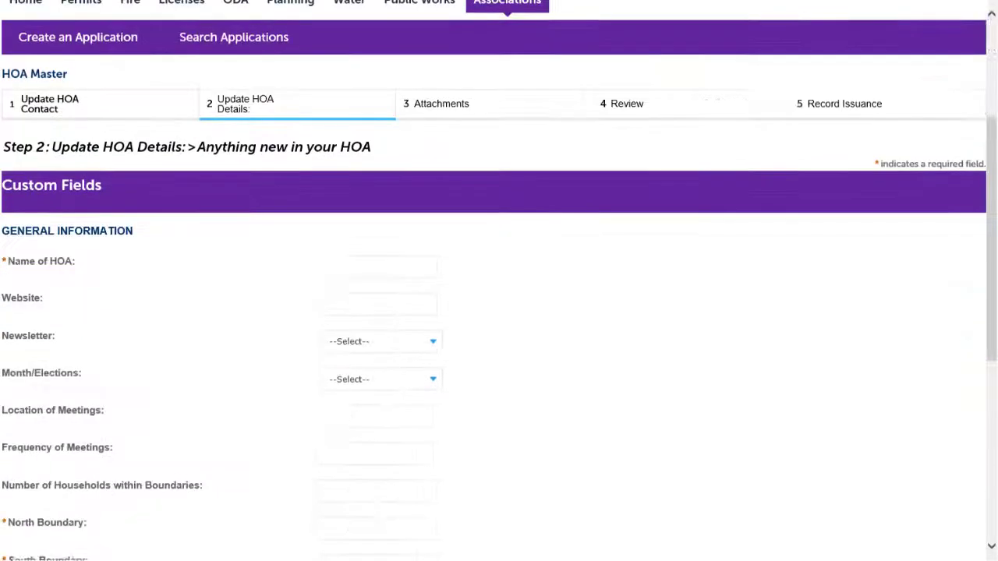
left_click(339, 234)
type("Applewood Homeo")
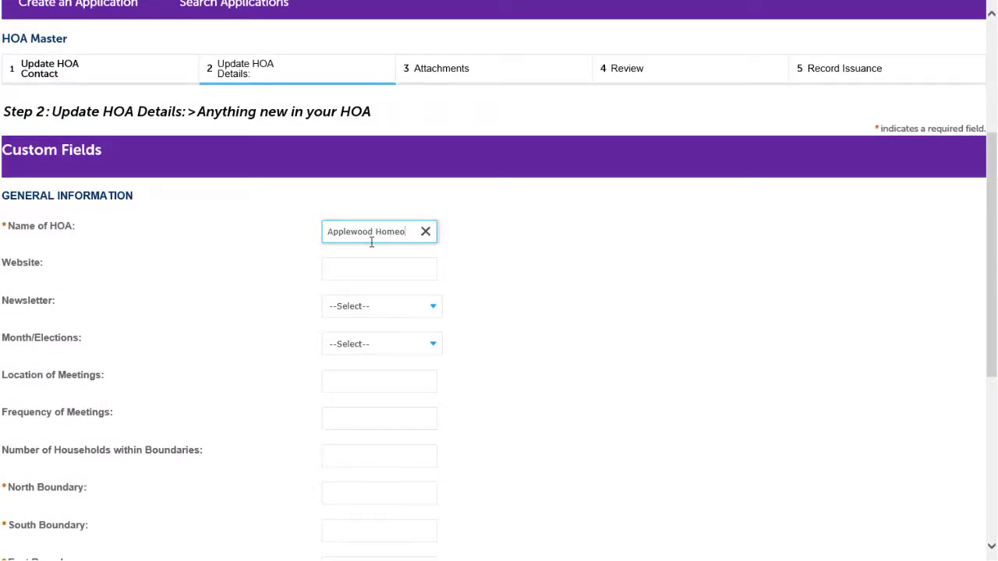
type("wners Association")
Set the HOA's newsletter to None and its election month to July.
left_click(423, 308)
left_click(417, 348)
scroll(445, 363, "down", 1)
left_click(382, 259)
left_click(392, 320)
Enter the HOA boundaries: Main St. north, Elm St. south, Birch St. east and Pine St. west.
scroll(366, 327, "down", 1)
left_click(374, 326)
type("Main St.")
key("Tab")
type("Elm St.")
key("Tab")
type("Birch St.")
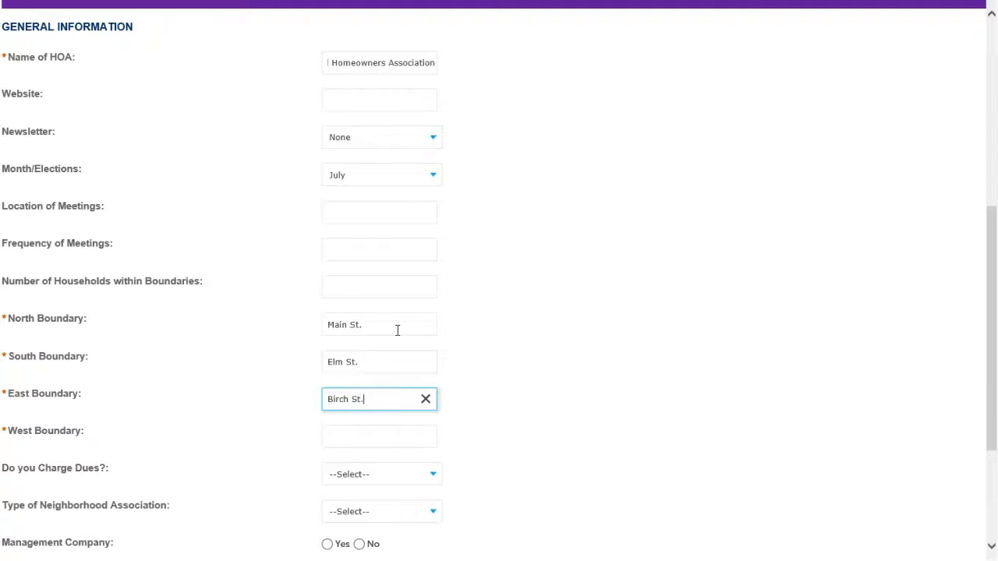
key("Tab")
type("Pine St.")
Set Management Company to No and the city limits to Inside, and continue to the attachments.
scroll(548, 362, "down", 2)
left_click(359, 376)
scroll(704, 350, "down", 1)
left_click(436, 381)
left_click(433, 390)
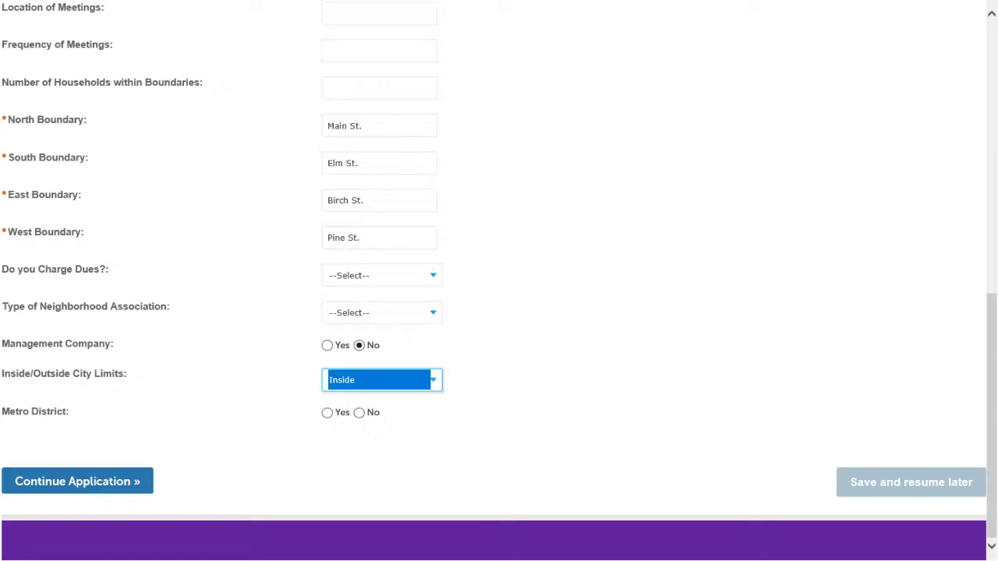
left_click(110, 488)
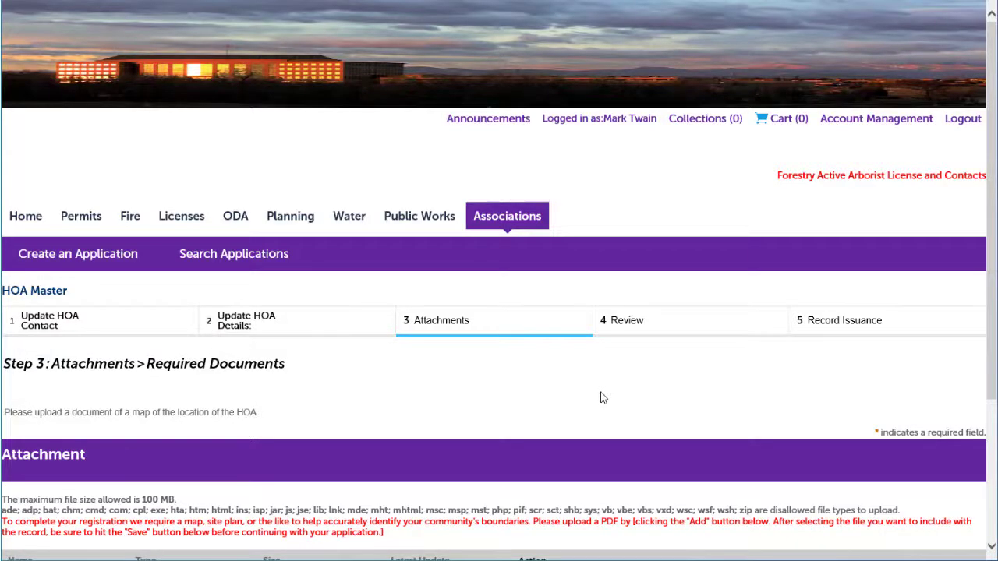
Upload map.pdf as an attachment to the HOA application.
scroll(601, 399, "down", 3)
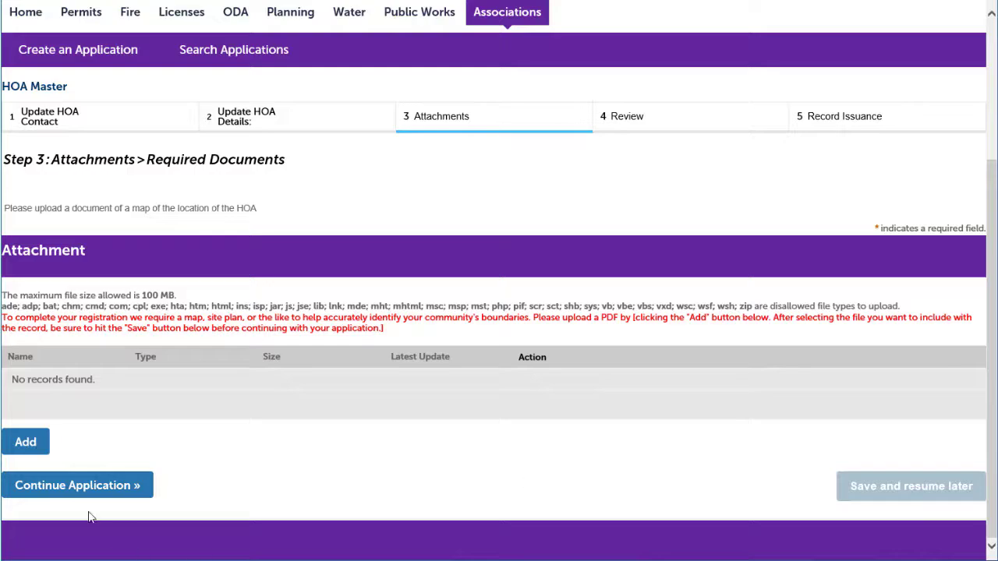
left_click(28, 443)
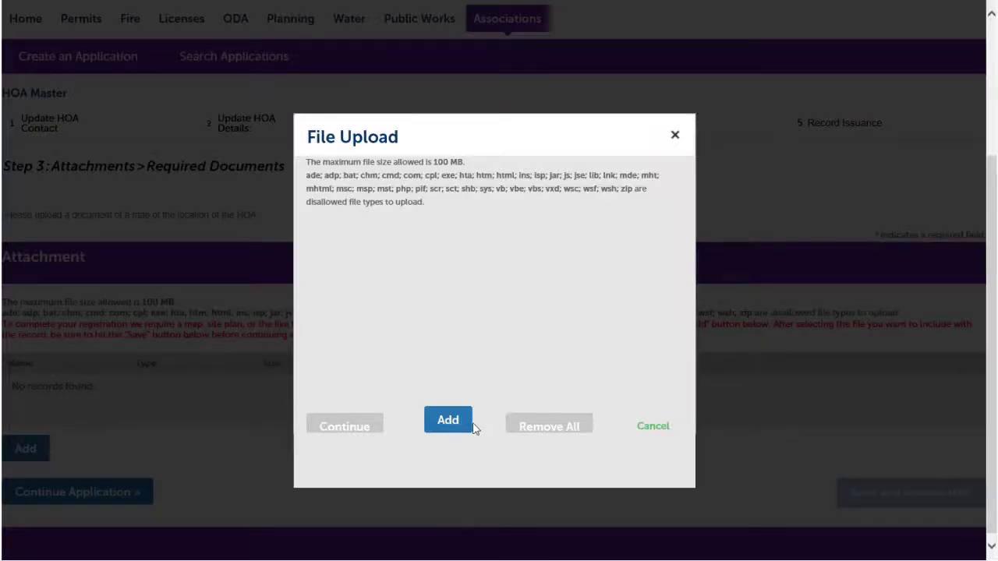
left_click(460, 428)
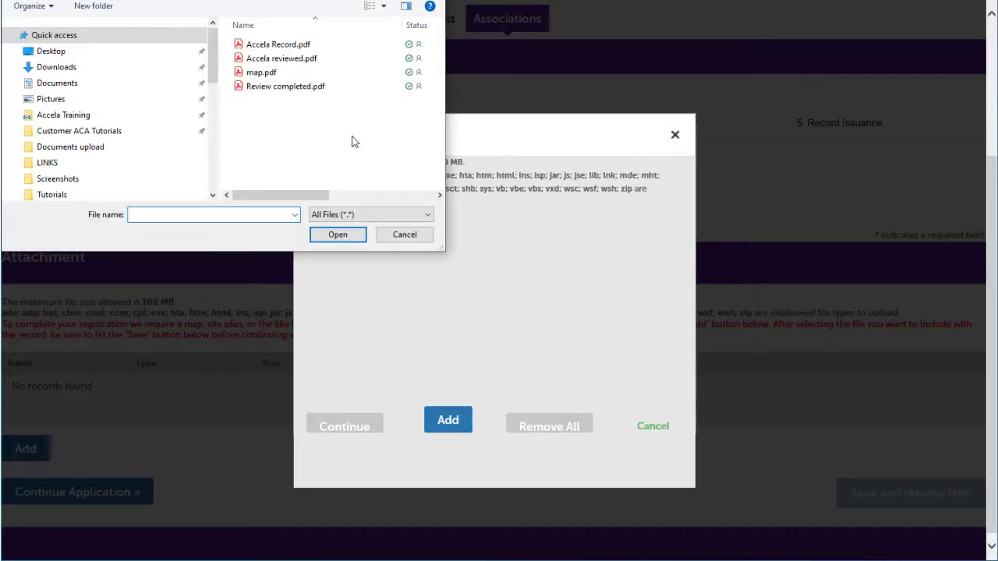
left_click(266, 74)
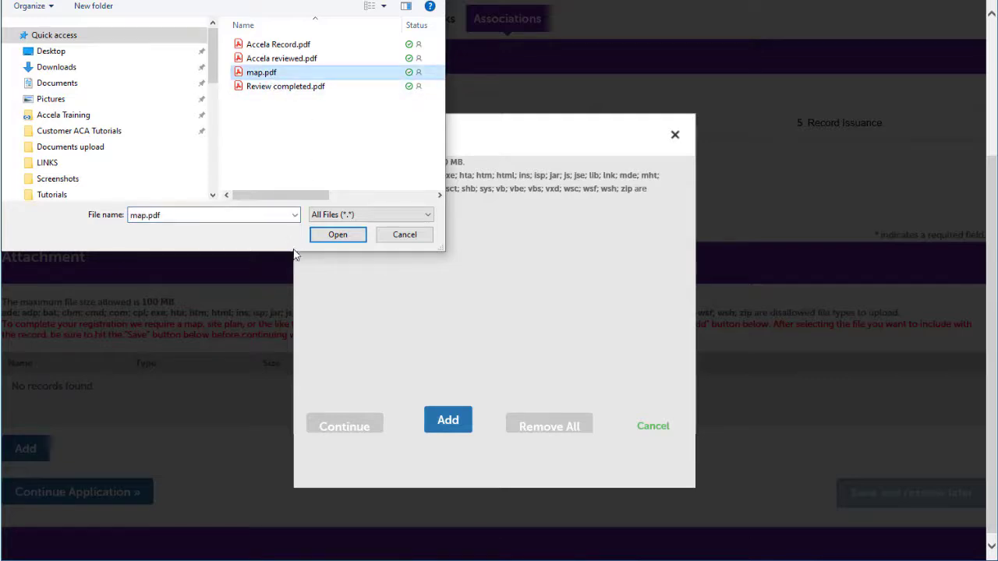
left_click(329, 235)
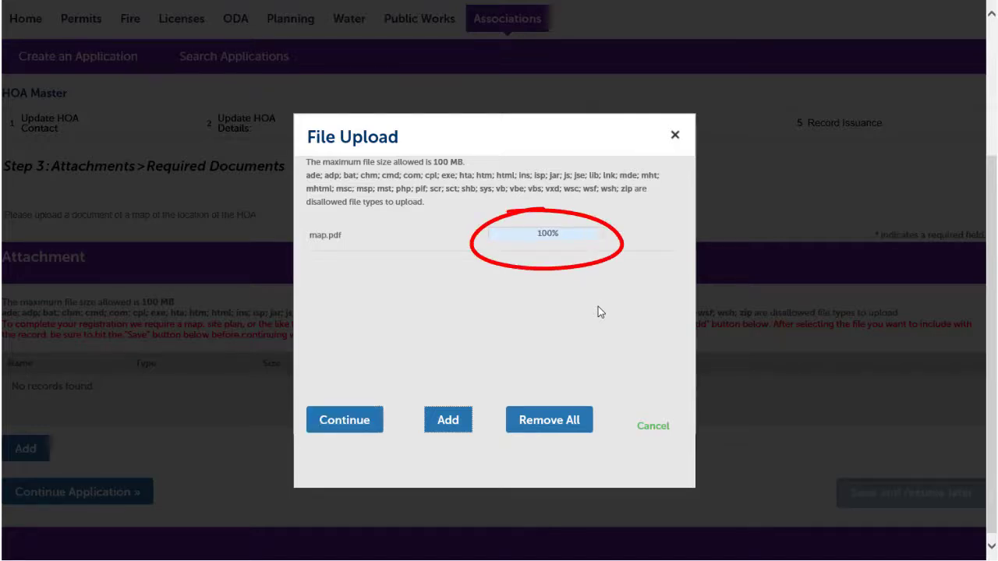
left_click(340, 421)
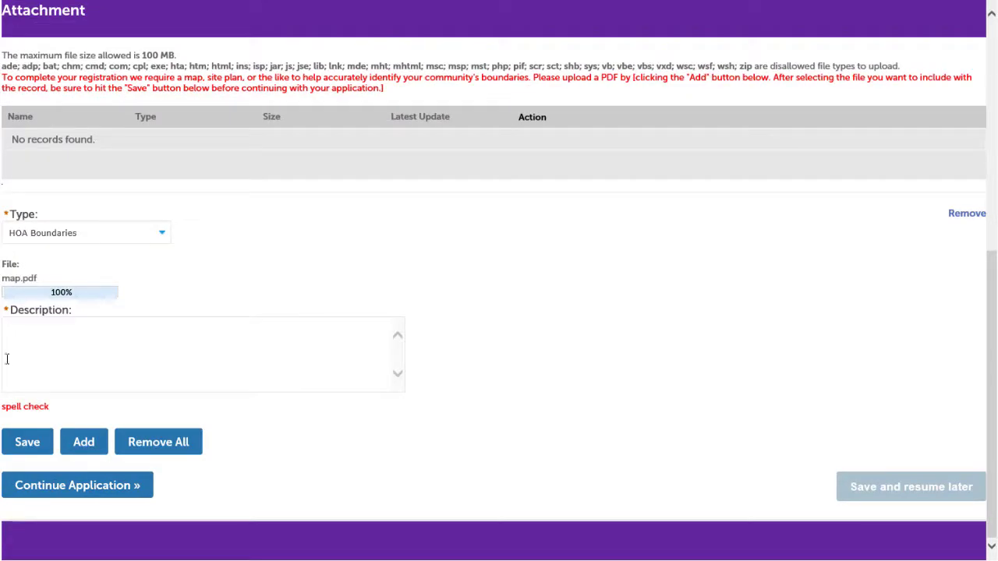
Describe the map.pdf attachment as "Applewood Homeowners Association map" and save it to the application.
left_click(84, 352)
type("Applewood Homeowners Association map")
left_click(28, 442)
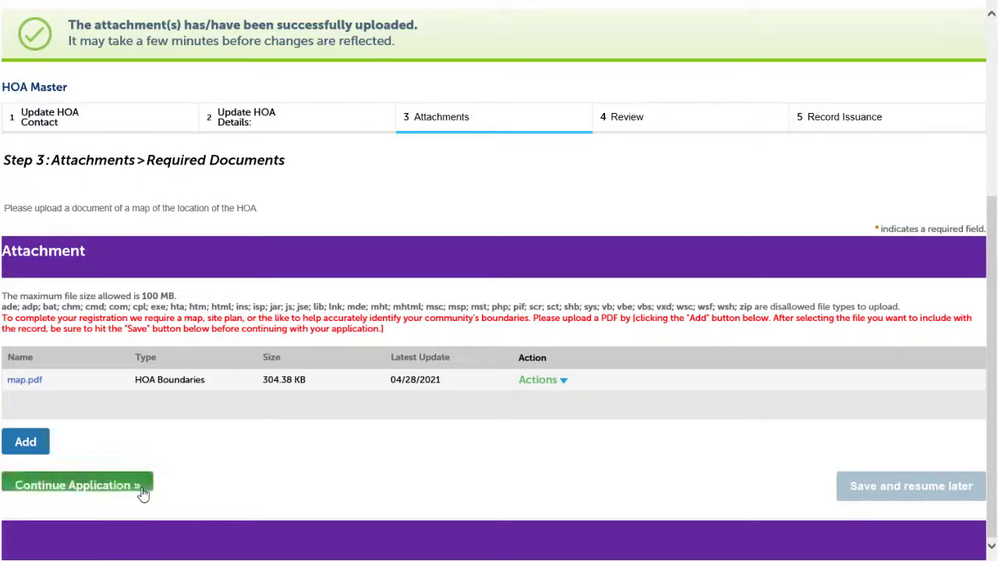
Continue to the review, check the application's contacts, HOA details and attachment, and proceed to record issuance.
left_click(143, 494)
scroll(837, 349, "down", 4)
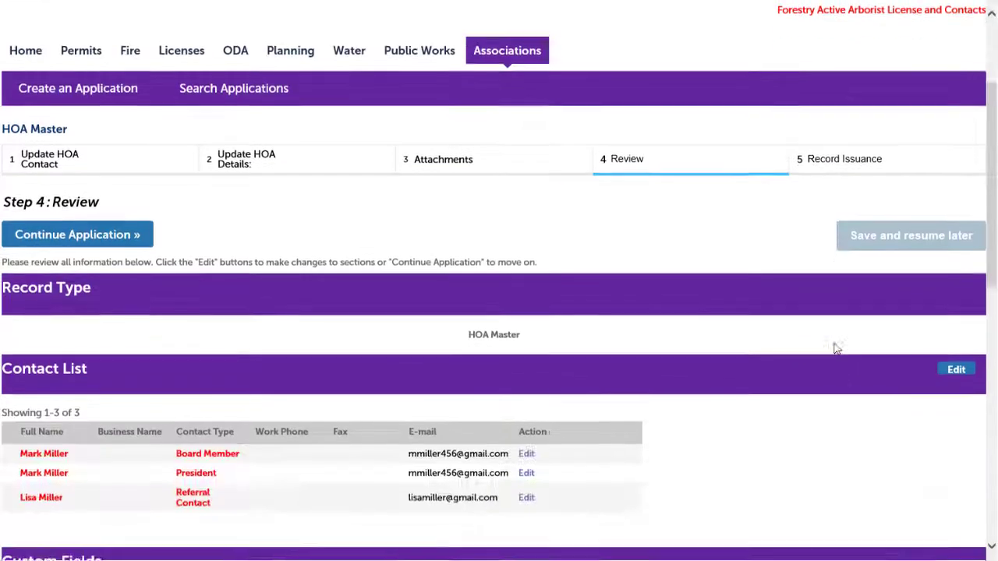
scroll(836, 348, "down", 5)
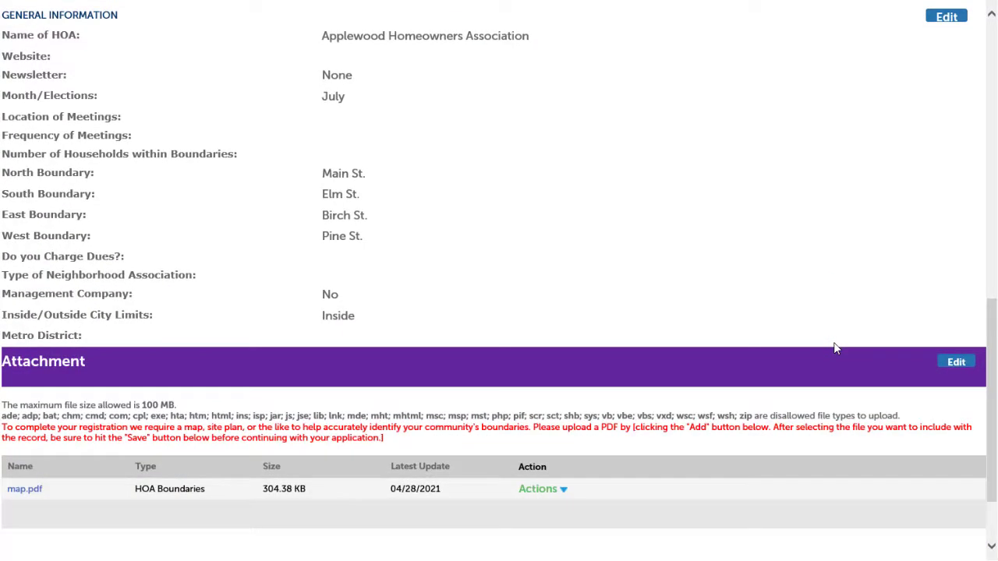
scroll(835, 349, "down", 2)
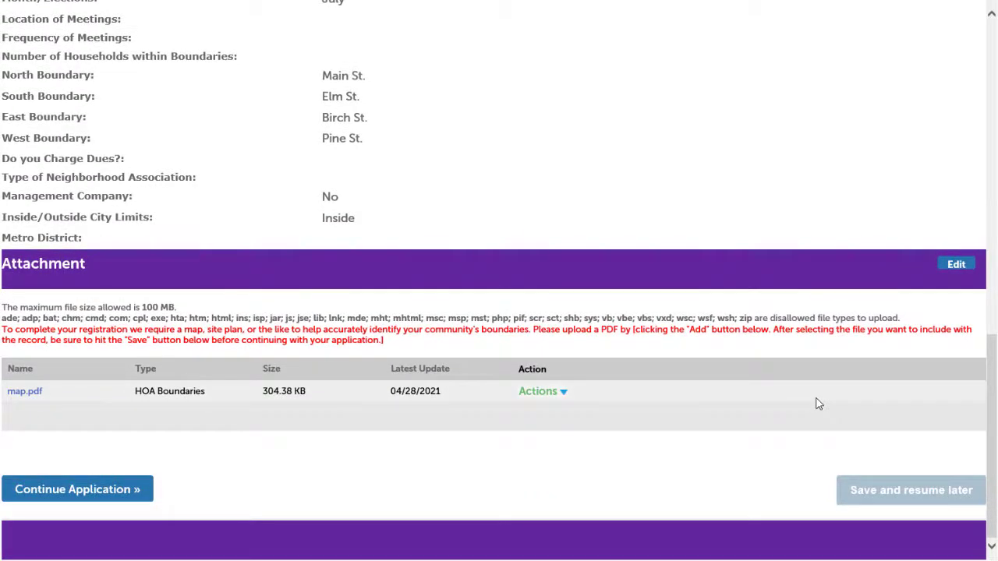
left_click(89, 489)
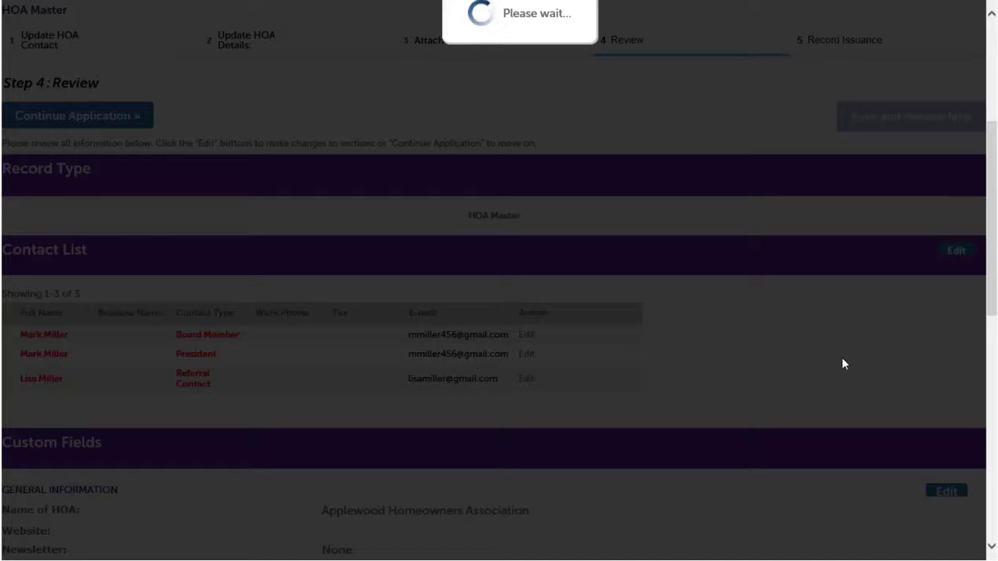
scroll(845, 364, "down", 3)
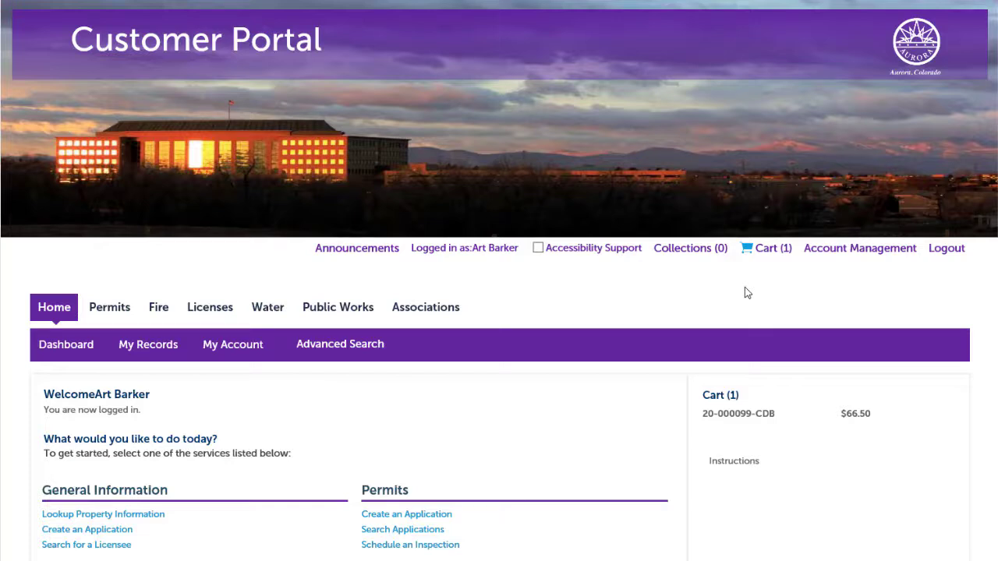
Open the Bob's Bong and Bowling MJ Retail Store License Application from the Licenses section of My Records.
left_click(148, 345)
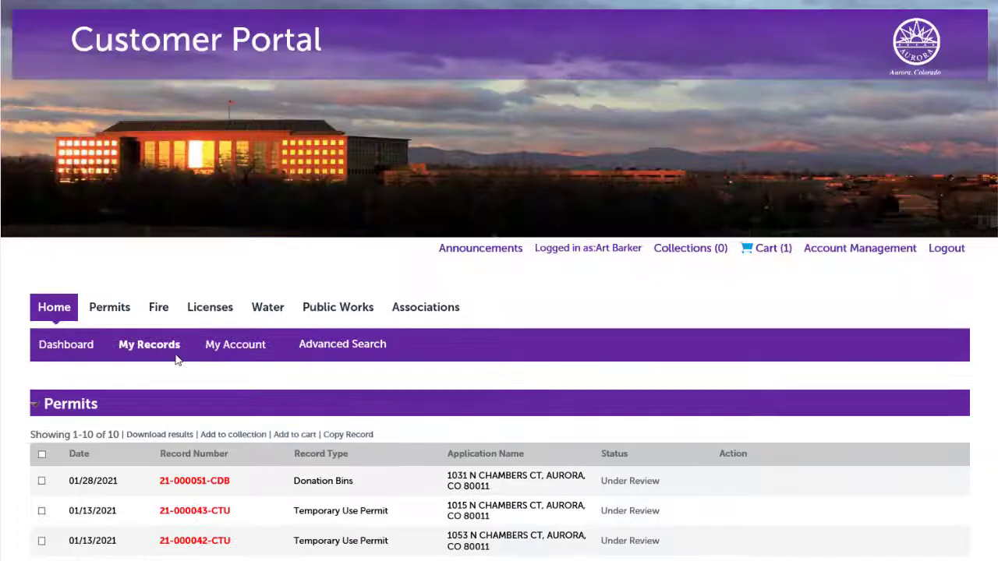
scroll(191, 390, "down", 5)
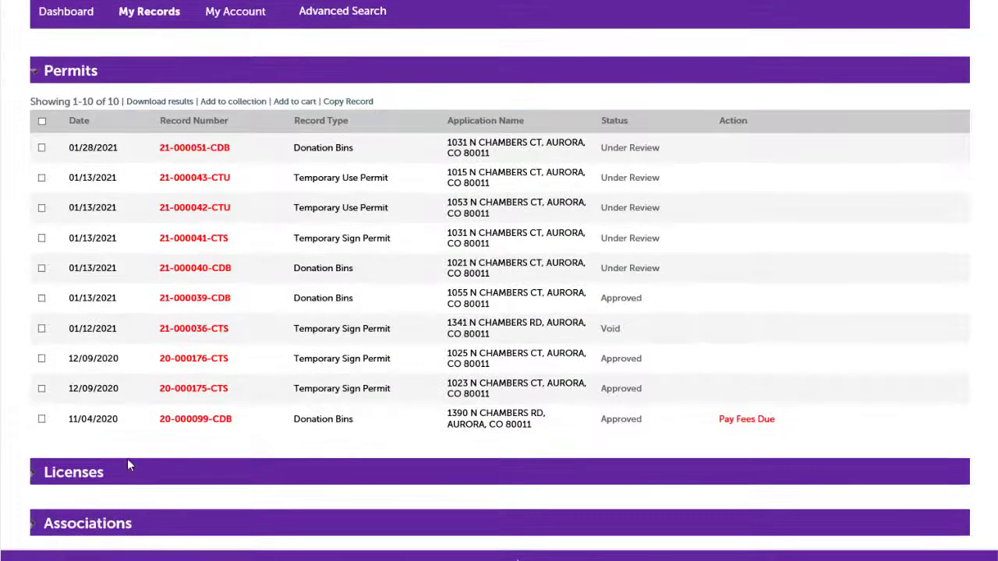
left_click(34, 480)
scroll(174, 465, "down", 5)
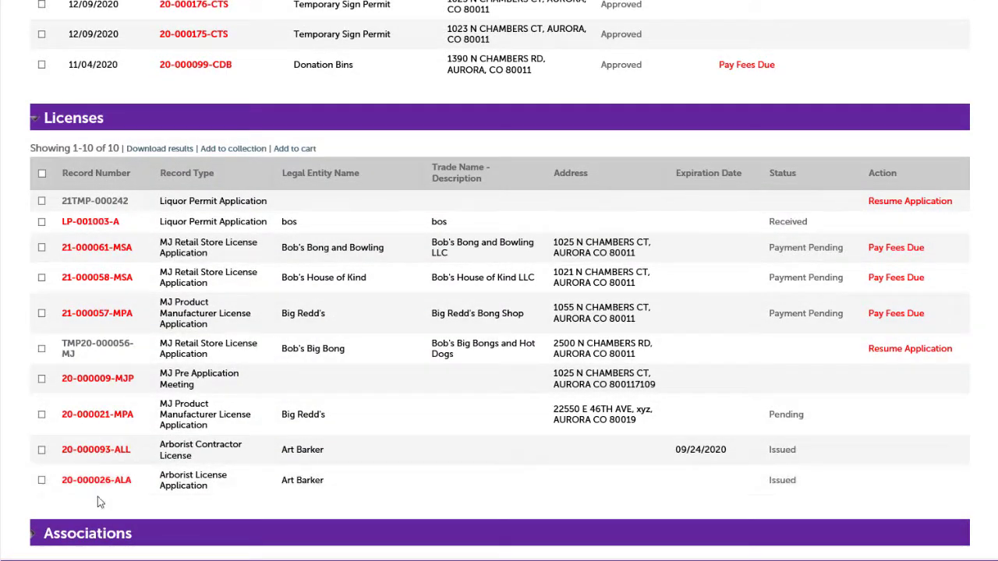
left_click(100, 248)
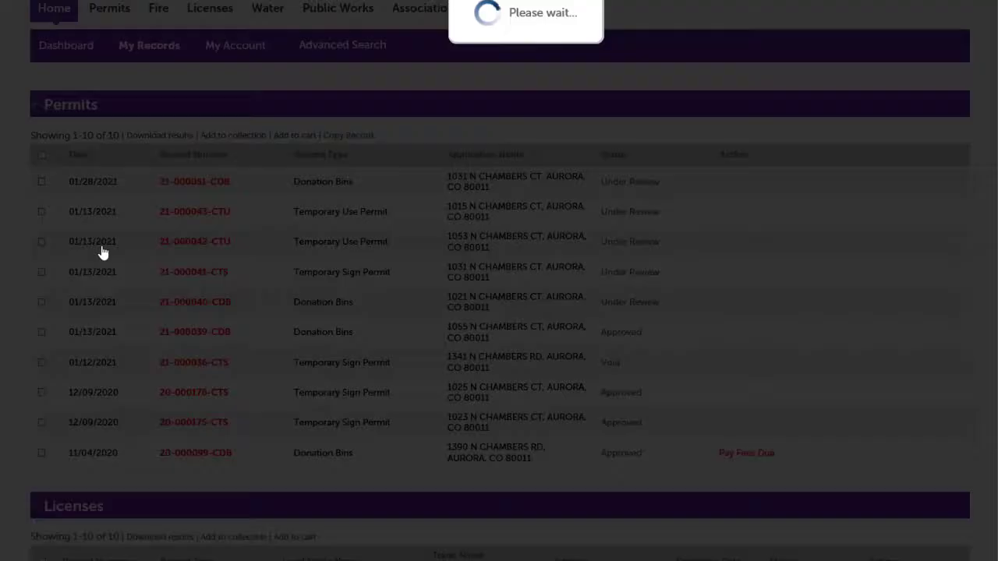
scroll(297, 366, "down", 5)
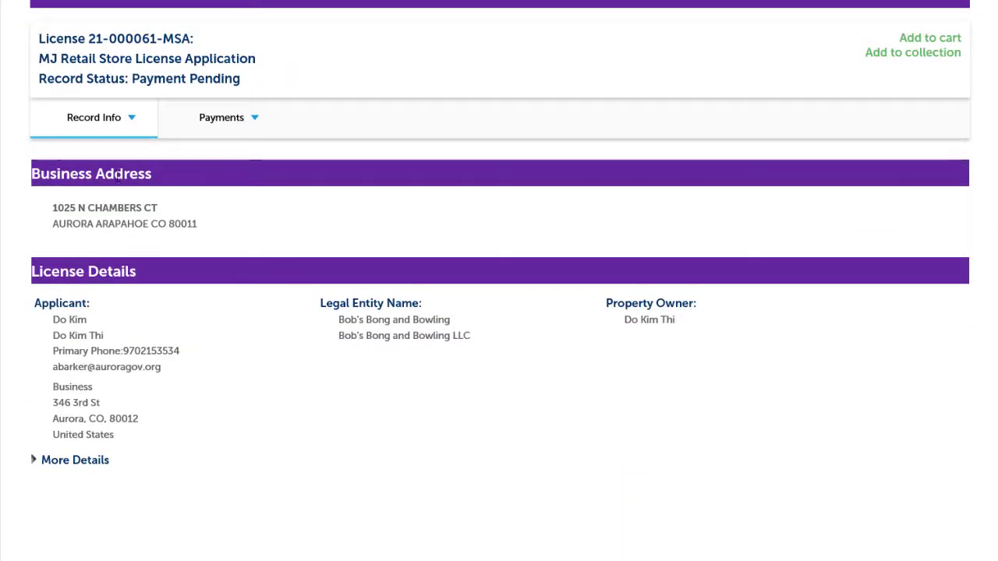
Upload map.docx in the attachments of the MJ Retail Store License Application record.
left_click(131, 121)
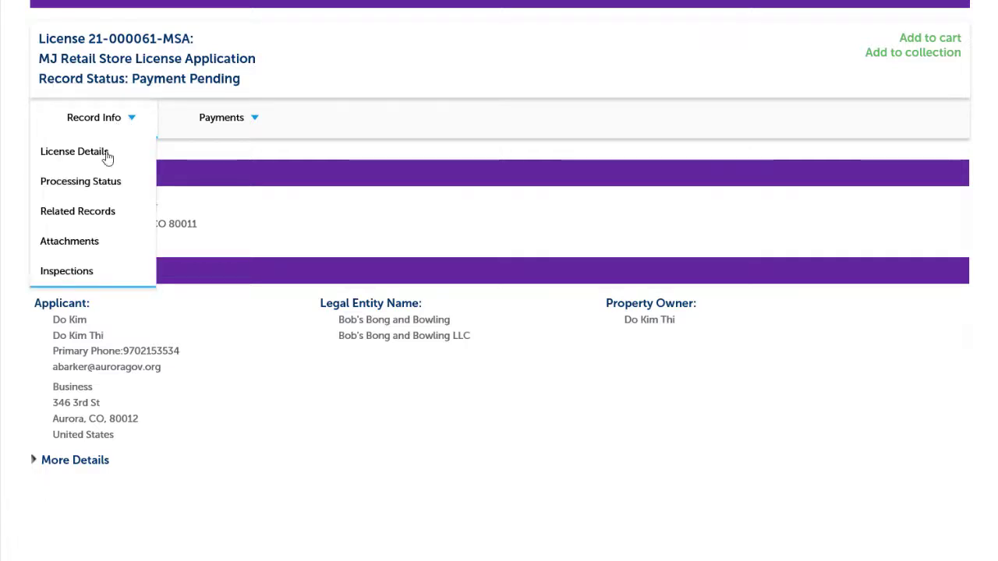
left_click(74, 241)
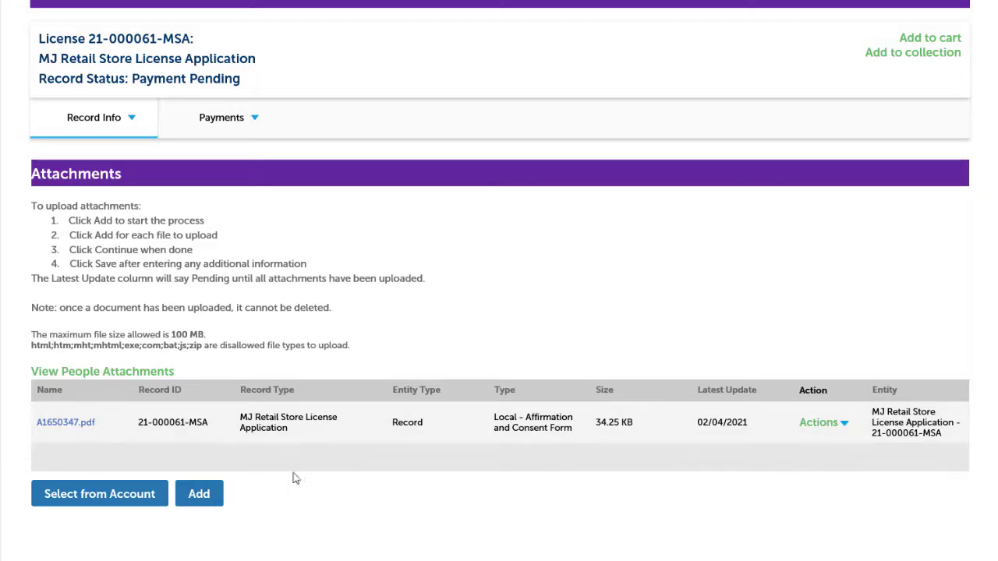
left_click(196, 497)
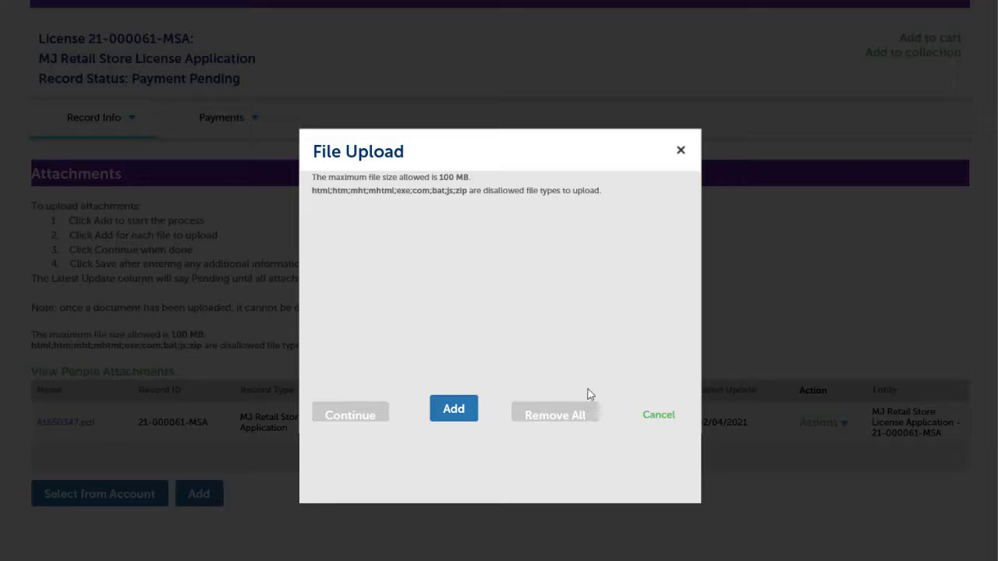
left_click(456, 411)
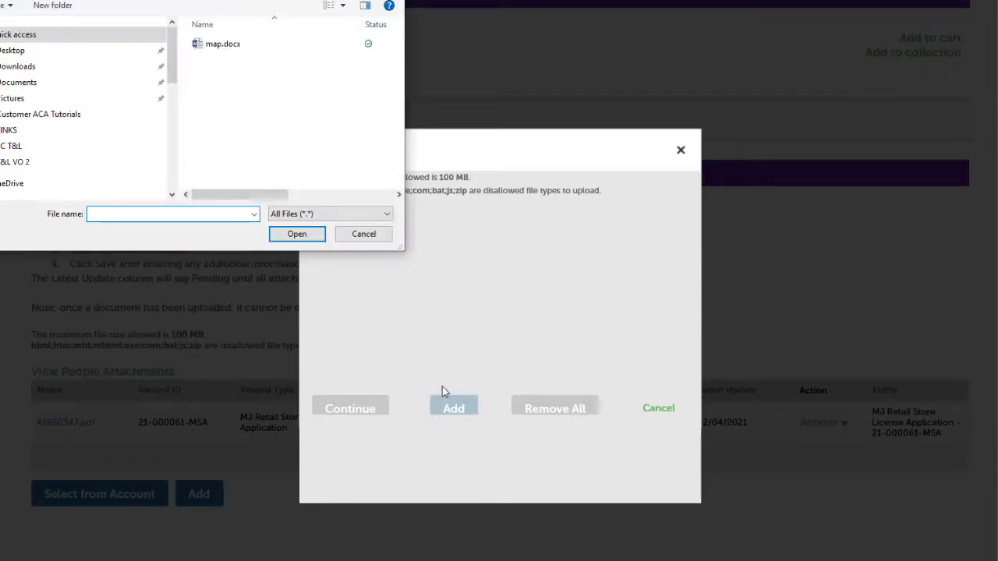
left_click(216, 44)
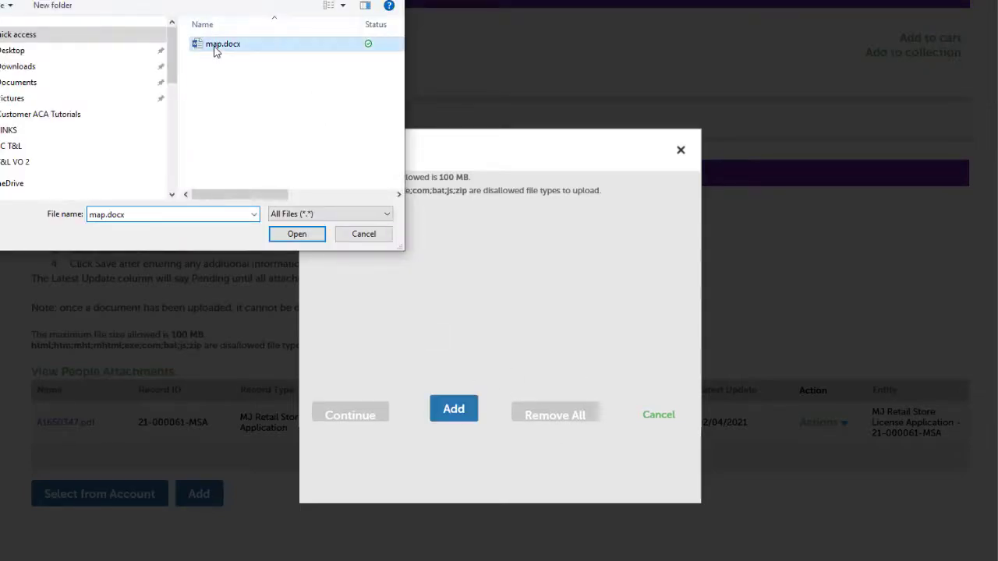
left_click(294, 234)
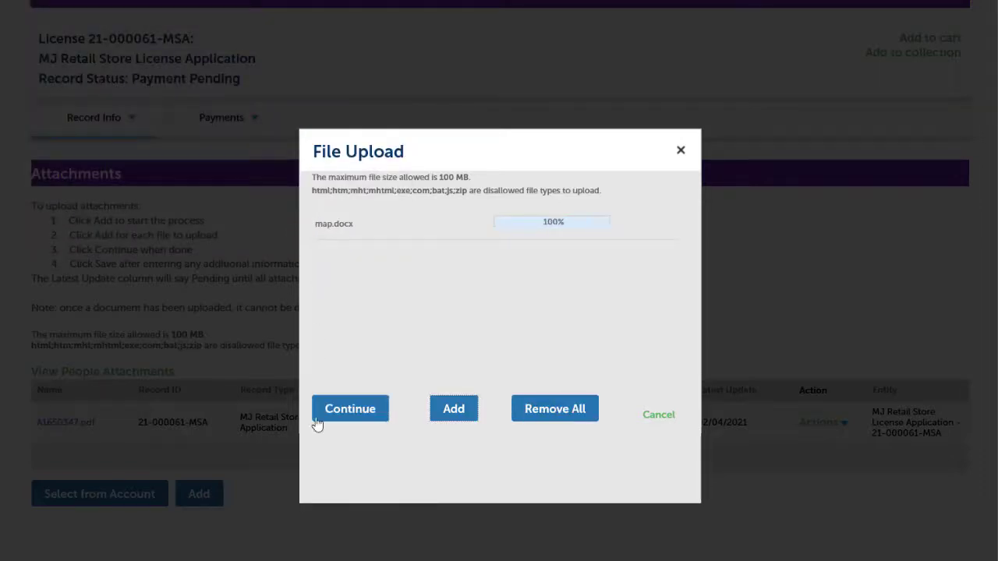
left_click(363, 415)
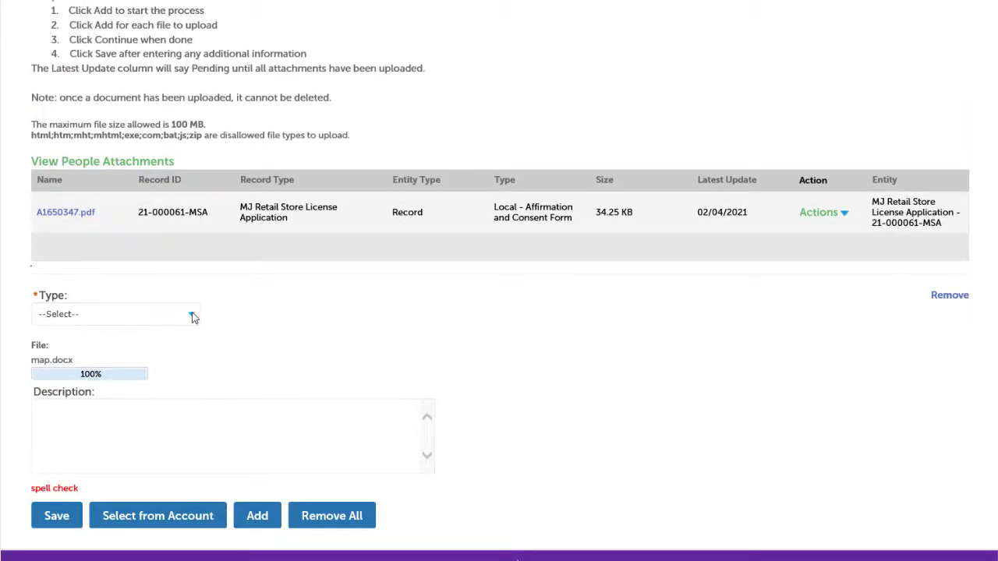
Set the map.docx attachment's type to State - Site Plan, enter a short description of the map and save it.
left_click(193, 314)
scroll(219, 483, "down", 5)
left_click(215, 559)
scroll(314, 294, "up", 1)
scroll(315, 294, "down", 1)
left_click(106, 410)
type("map of the site")
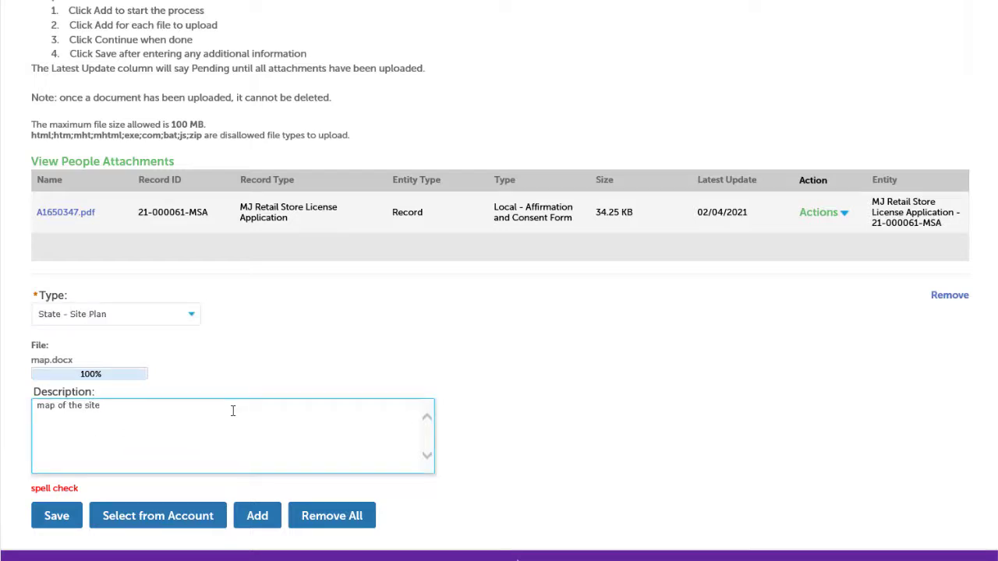
left_click(54, 518)
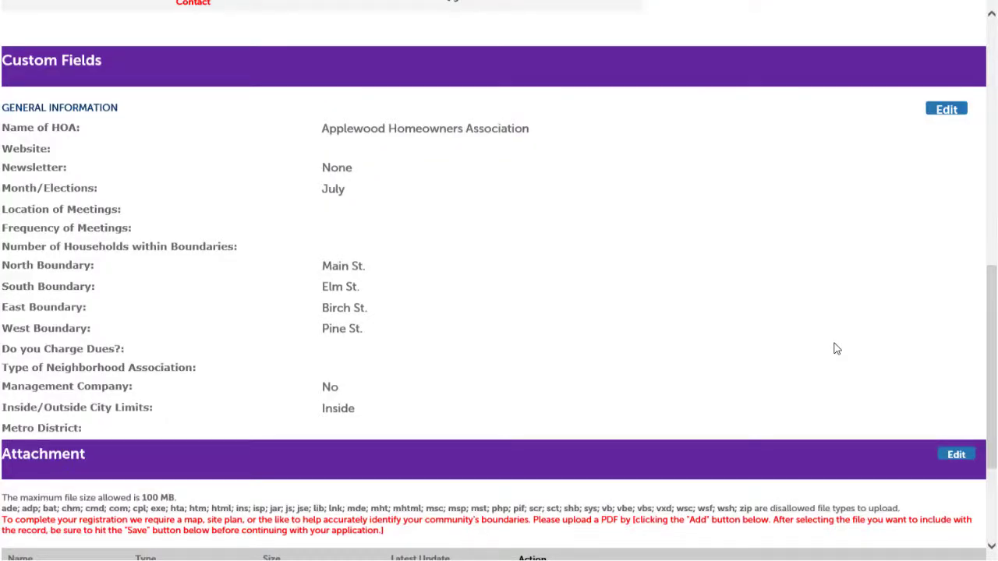
Recheck the HOA's general information and boundary map attachment in the review, and continue the application.
scroll(835, 348, "down", 2)
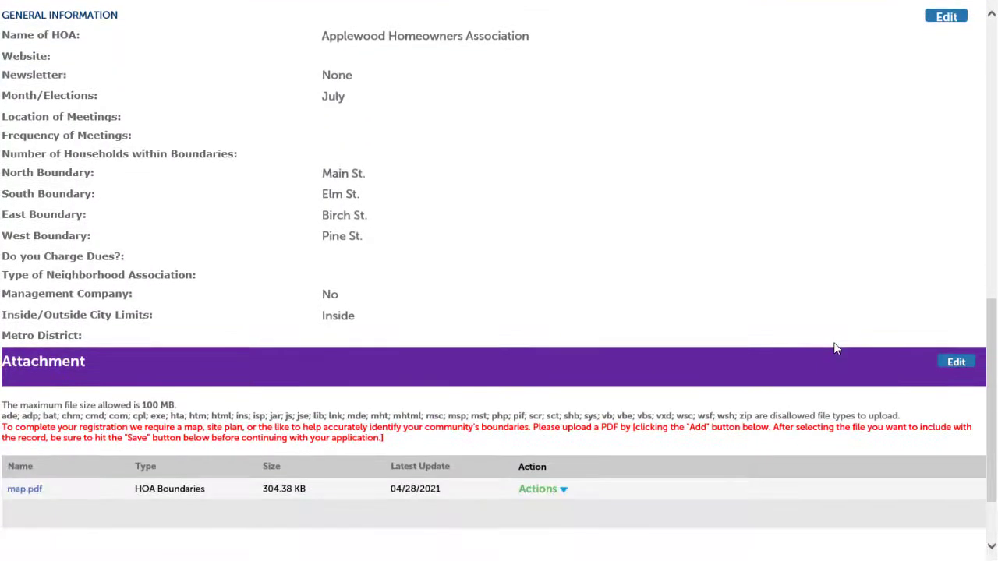
scroll(835, 348, "down", 2)
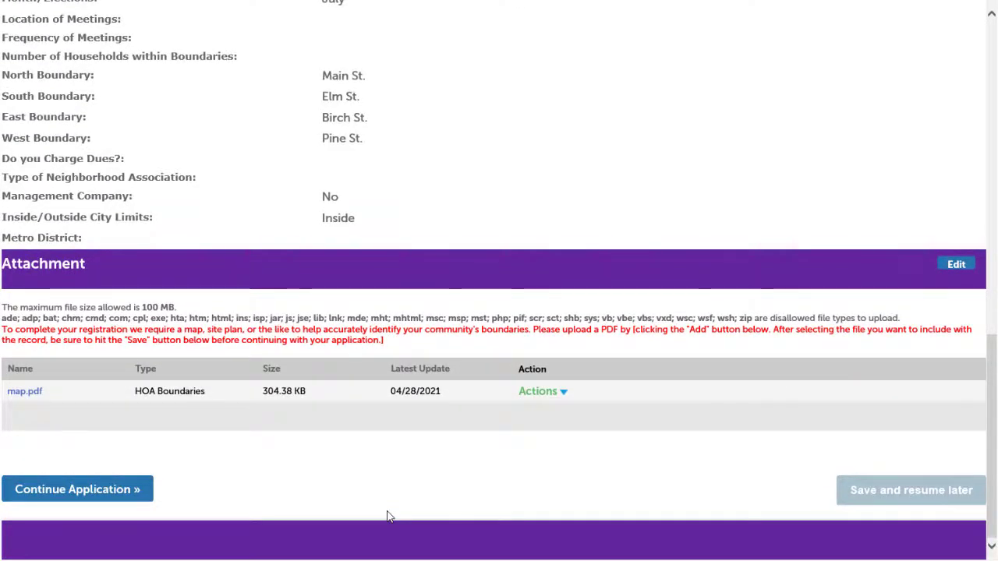
left_click(88, 491)
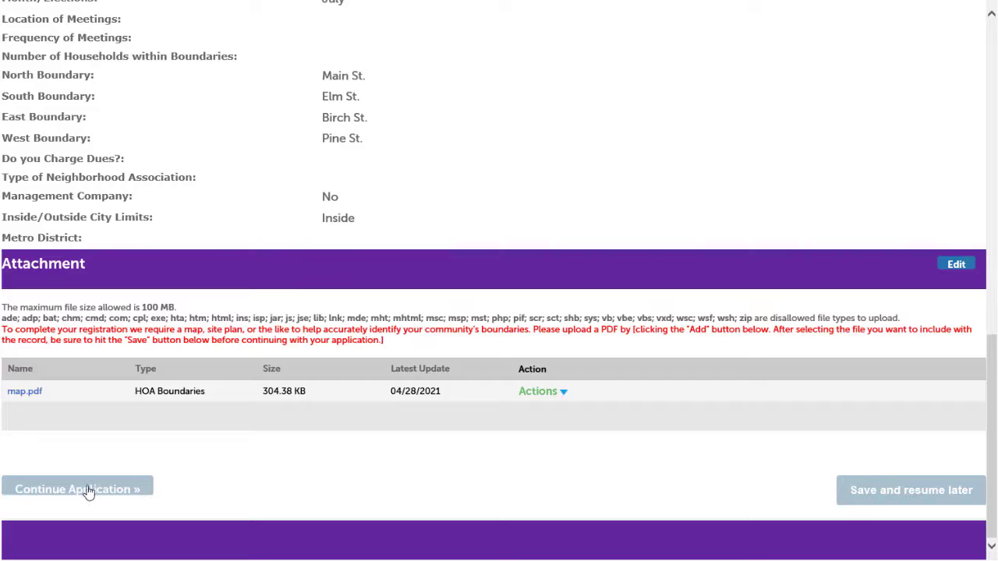